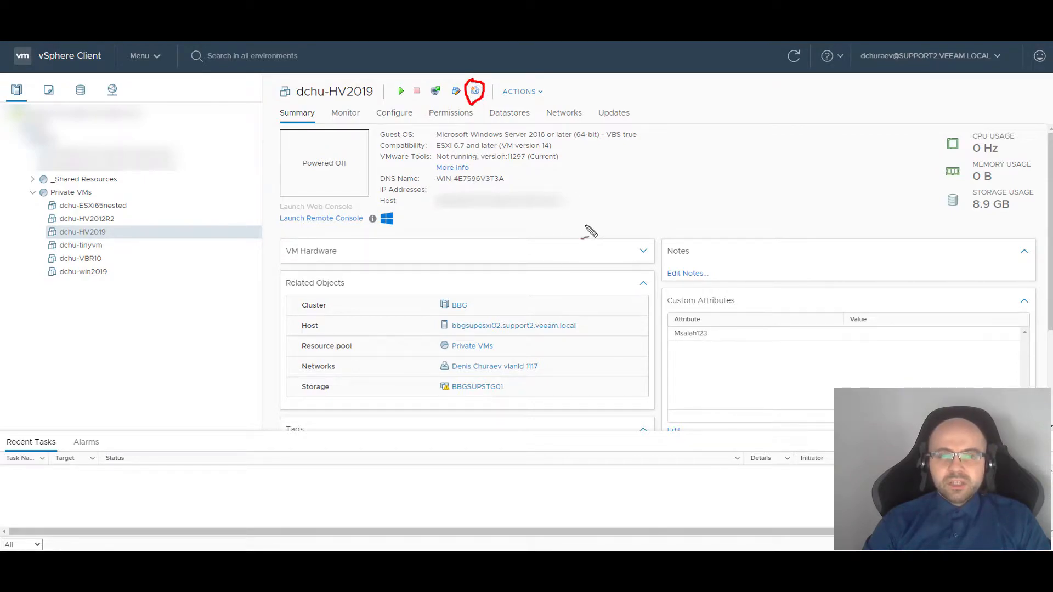
key("ctrl+z")
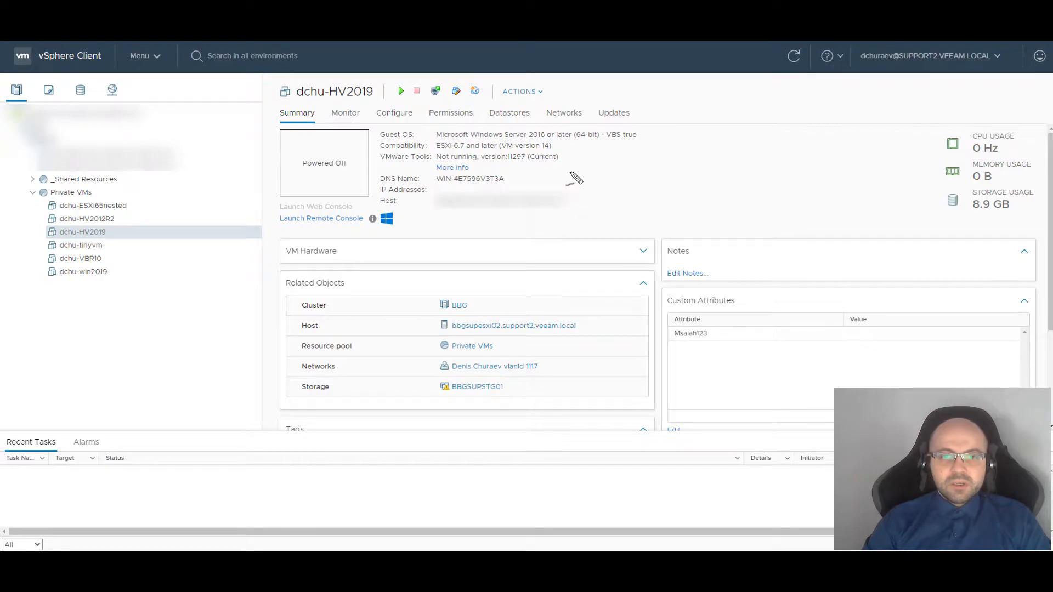
left_click(541, 97)
mouse_move(575, 163)
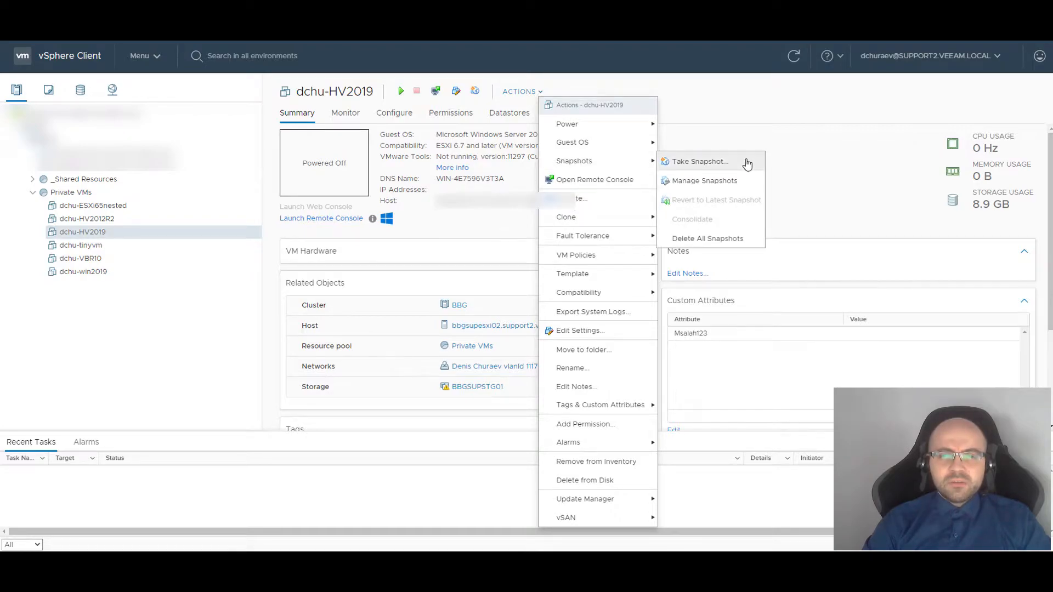
right_click(153, 237)
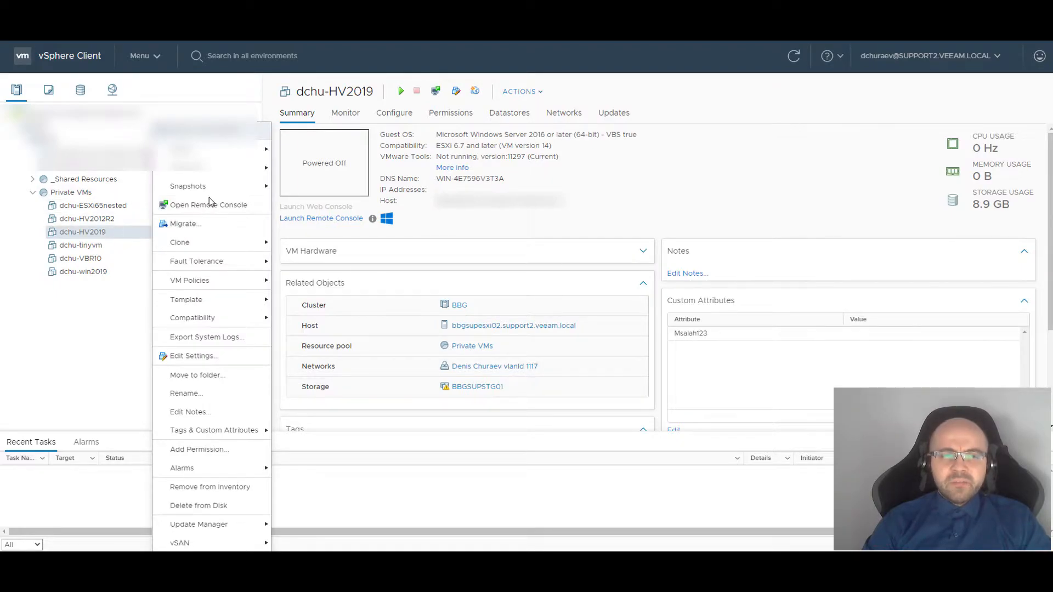
mouse_move(225, 198)
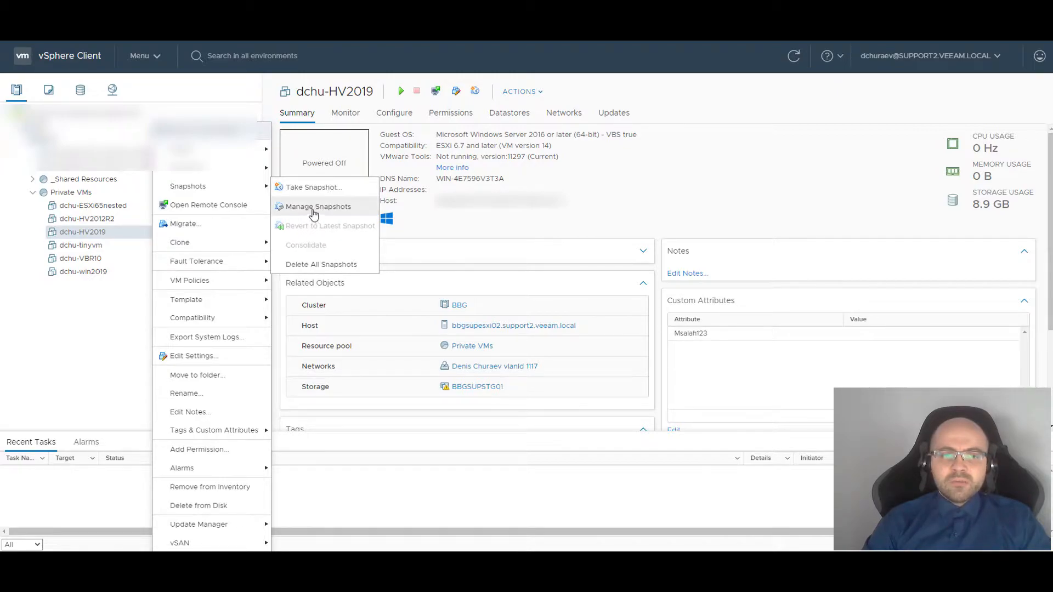
left_click(334, 206)
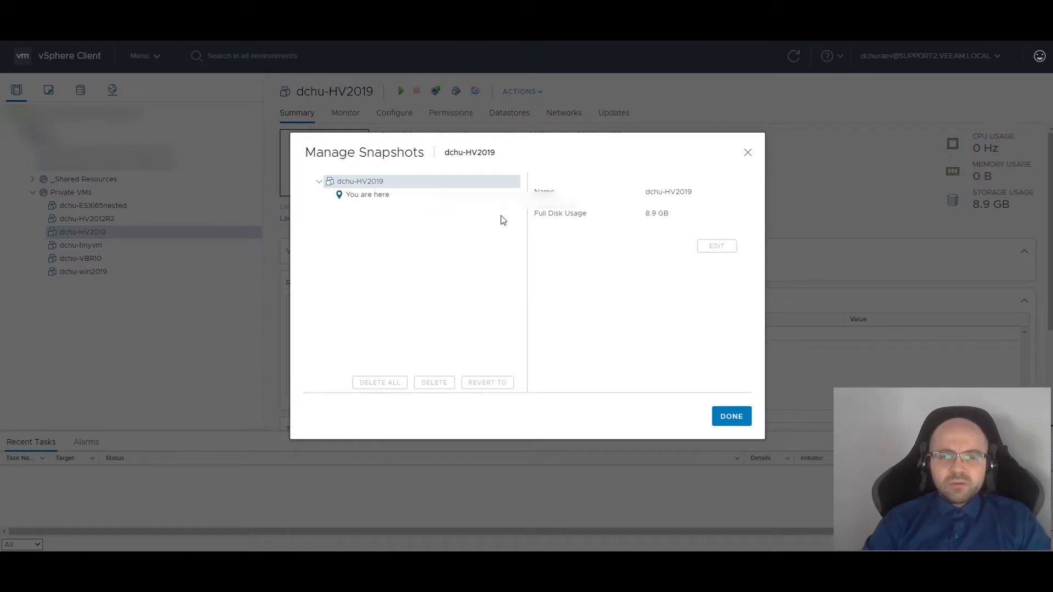
left_click(362, 195)
left_click(383, 184)
left_click(390, 198)
left_click(374, 185)
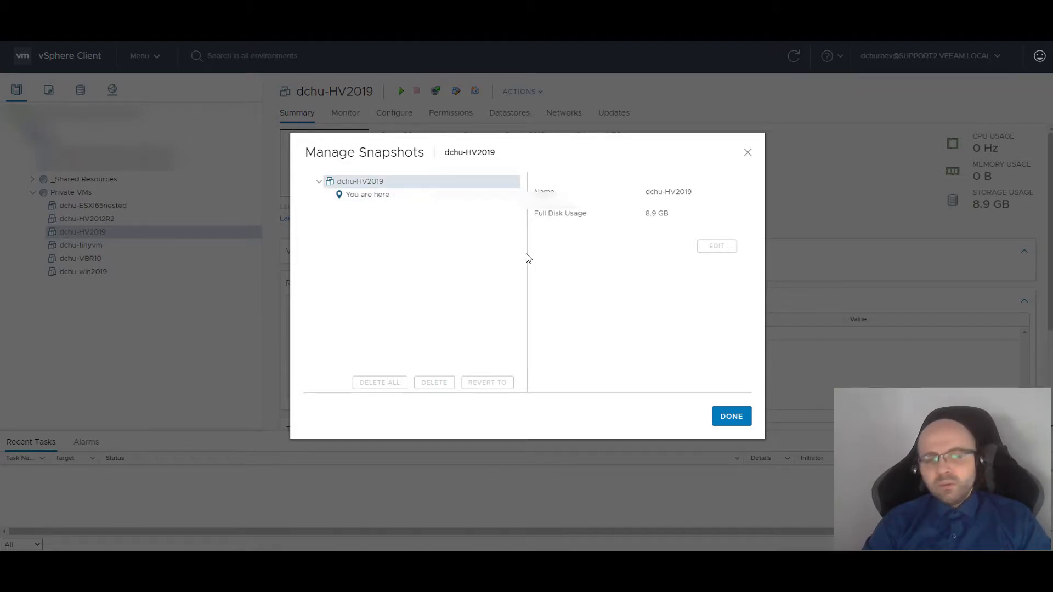
left_click(362, 194)
left_click(370, 183)
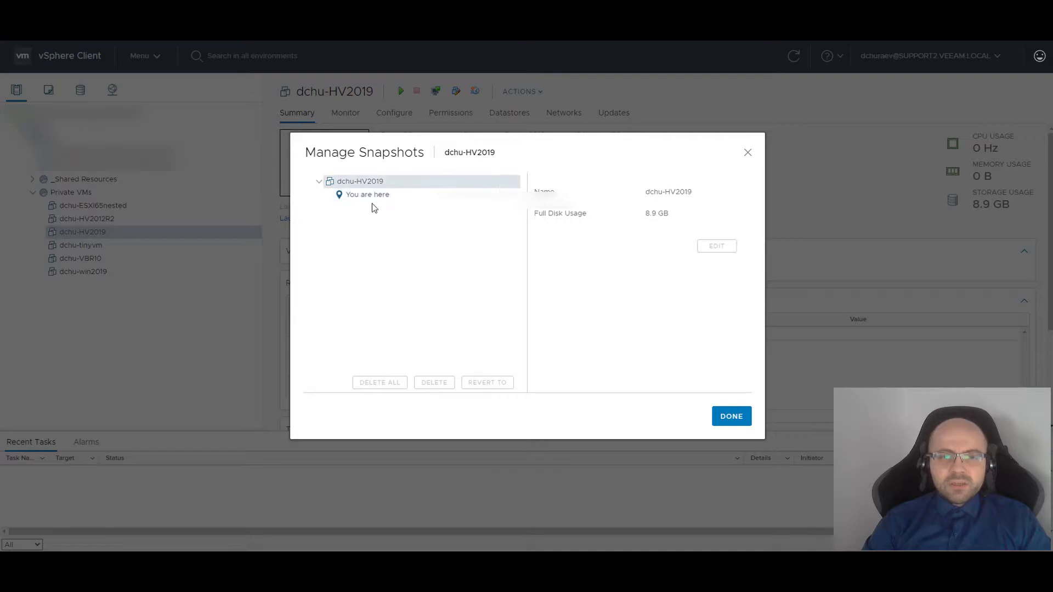
left_click(343, 193)
left_click(354, 181)
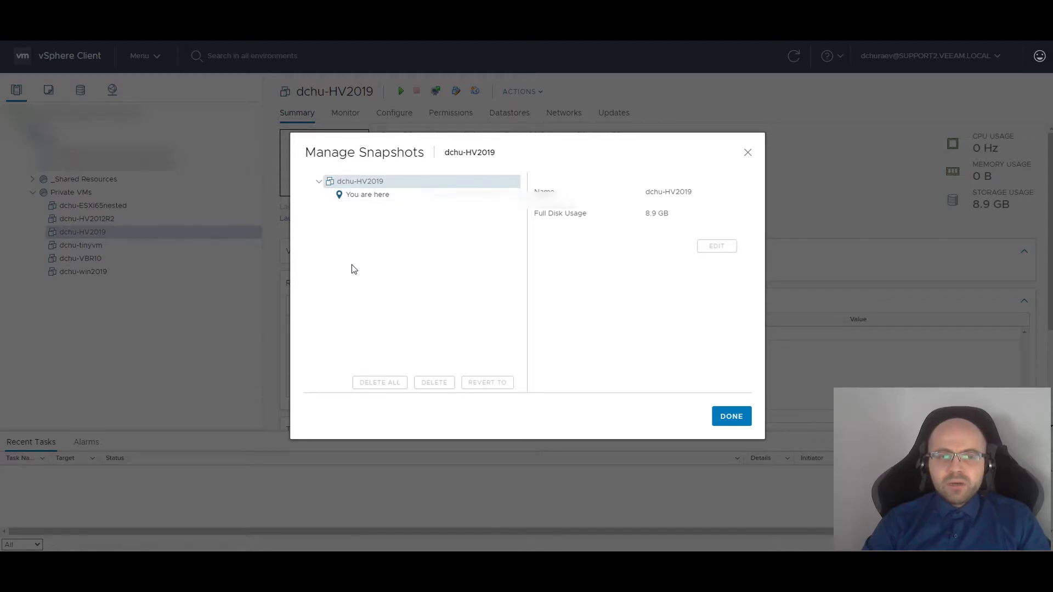
left_click(749, 155)
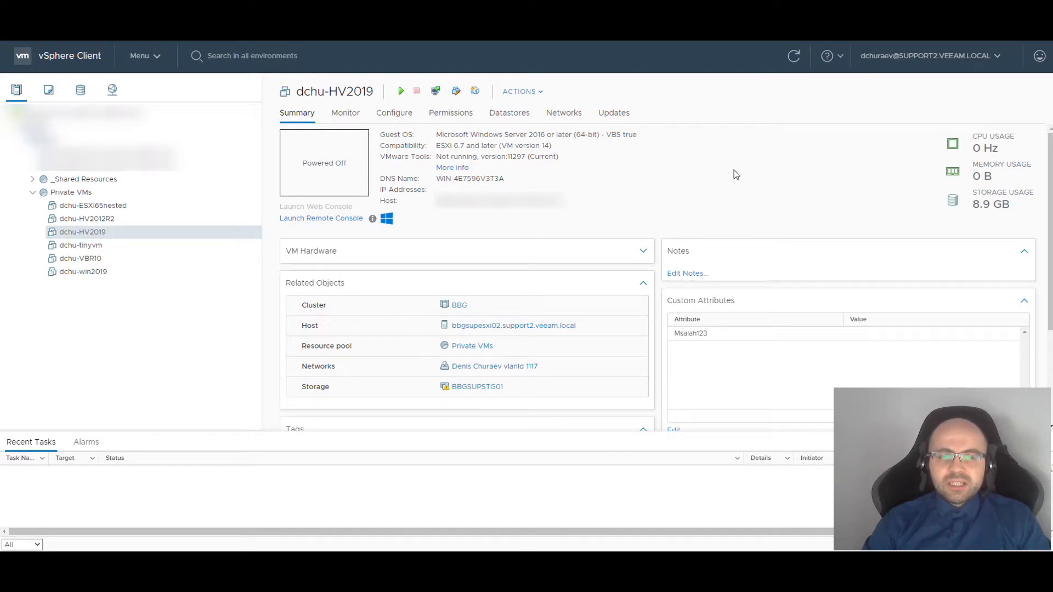
Open the dchu-HV2019 folder on datastore shared-bbgsupstg01-ds03 from the BBGSUPSTG01 storage
left_click(475, 394)
left_click(203, 206)
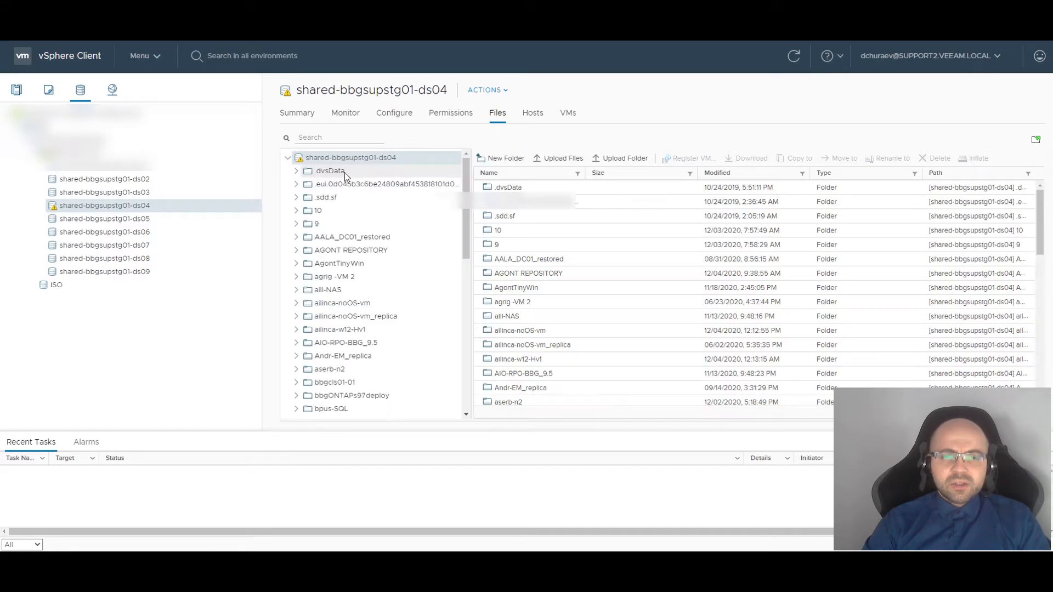
left_click(148, 232)
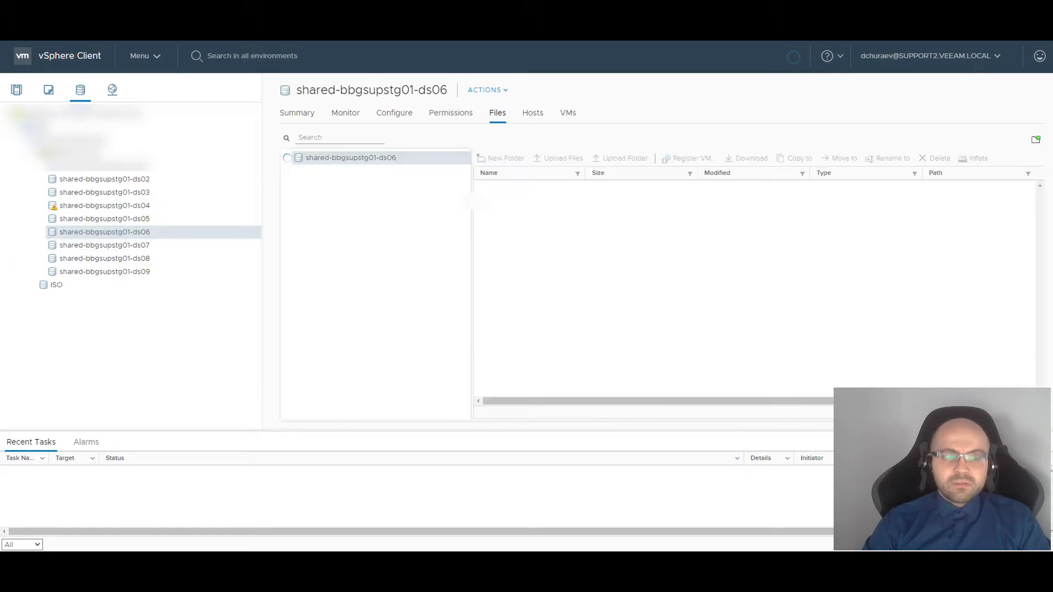
left_click(105, 192)
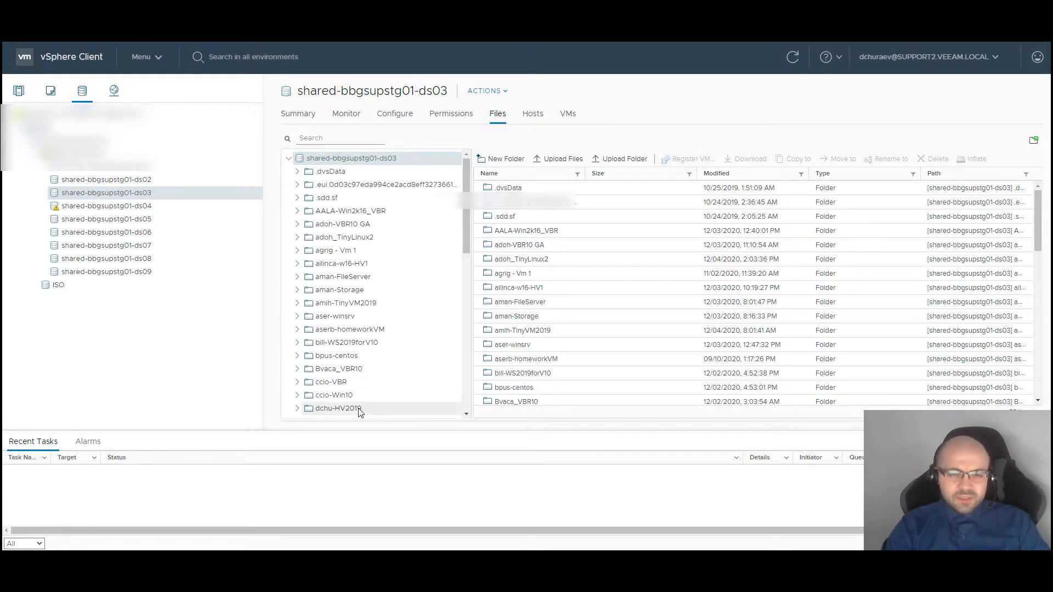
left_click(393, 407)
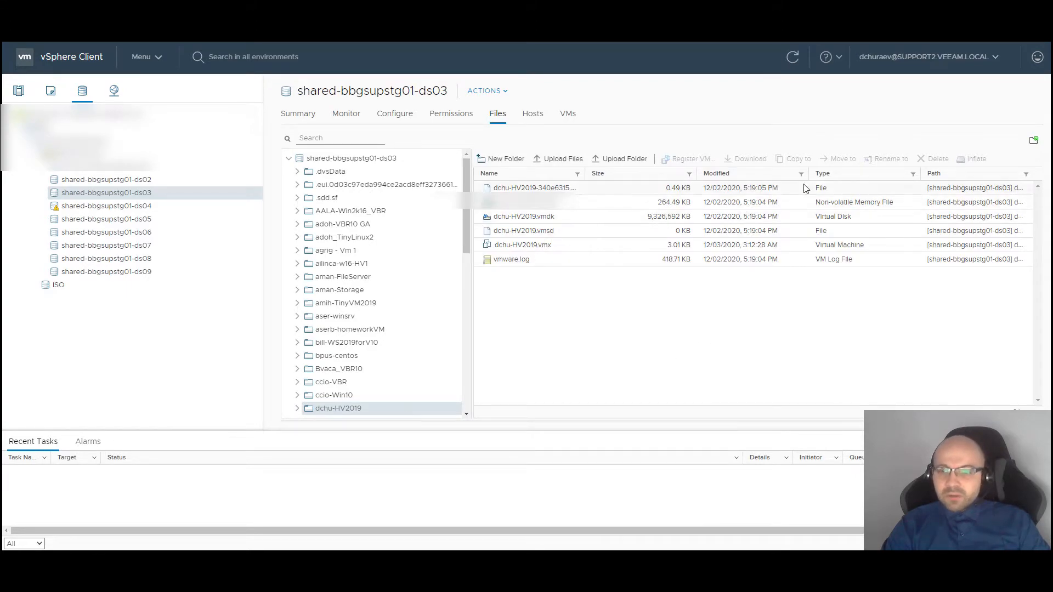
Sort the folder's files by type and step through vmware.log, dchu-HV2019.vmdk and dchu-HV2019.nvram
left_click(840, 174)
left_click(841, 173)
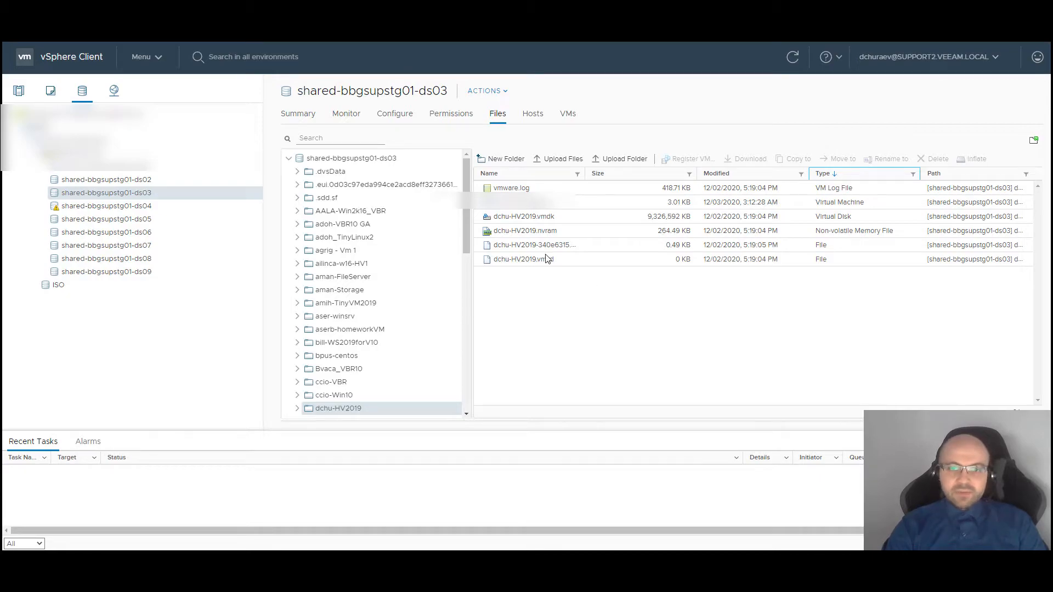
left_click(541, 192)
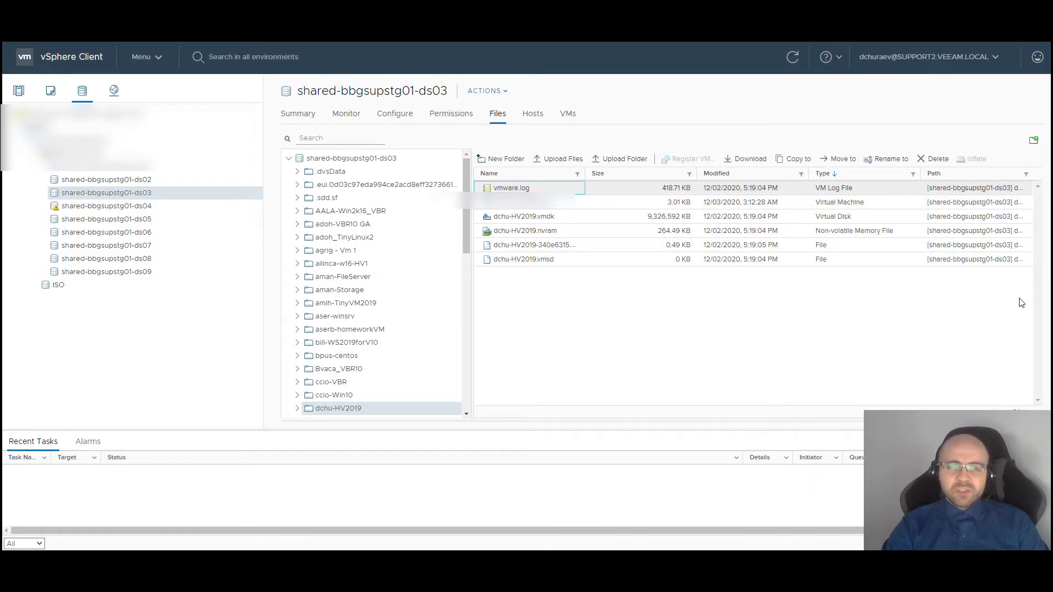
key("Down")
key("Down")
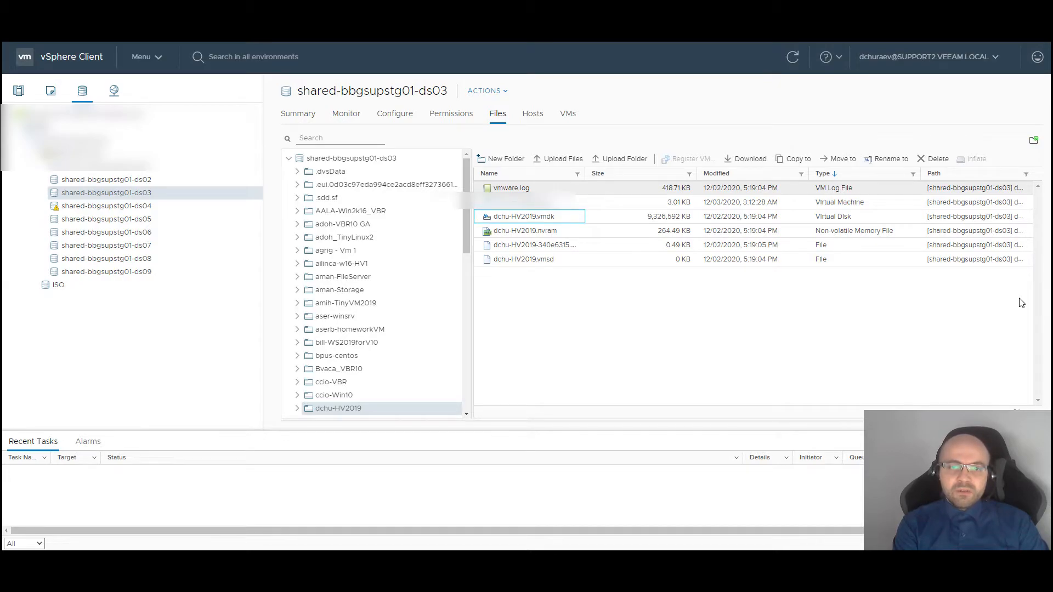
key("Down")
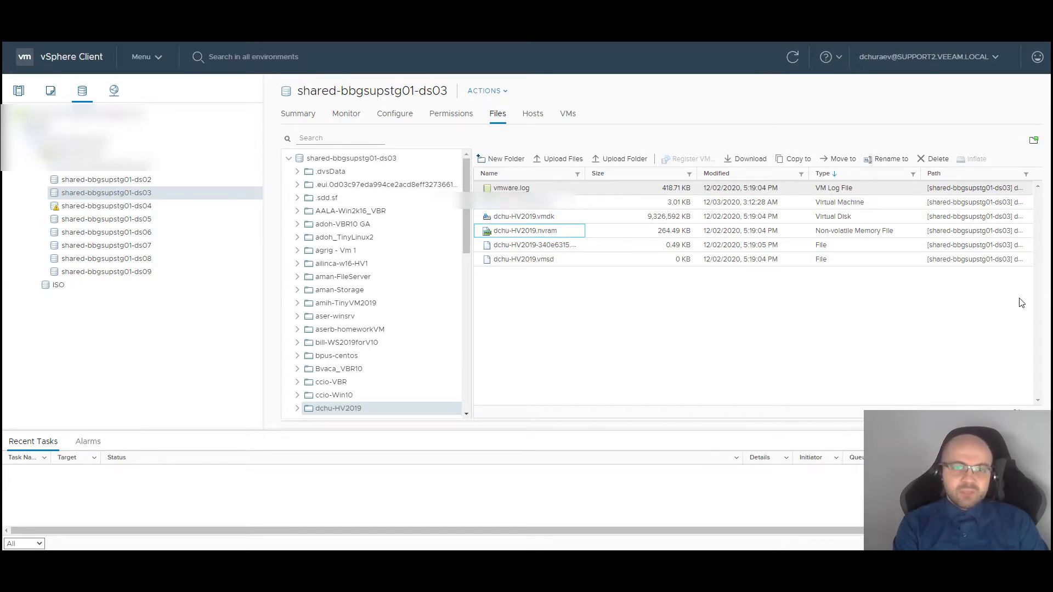
key("Down")
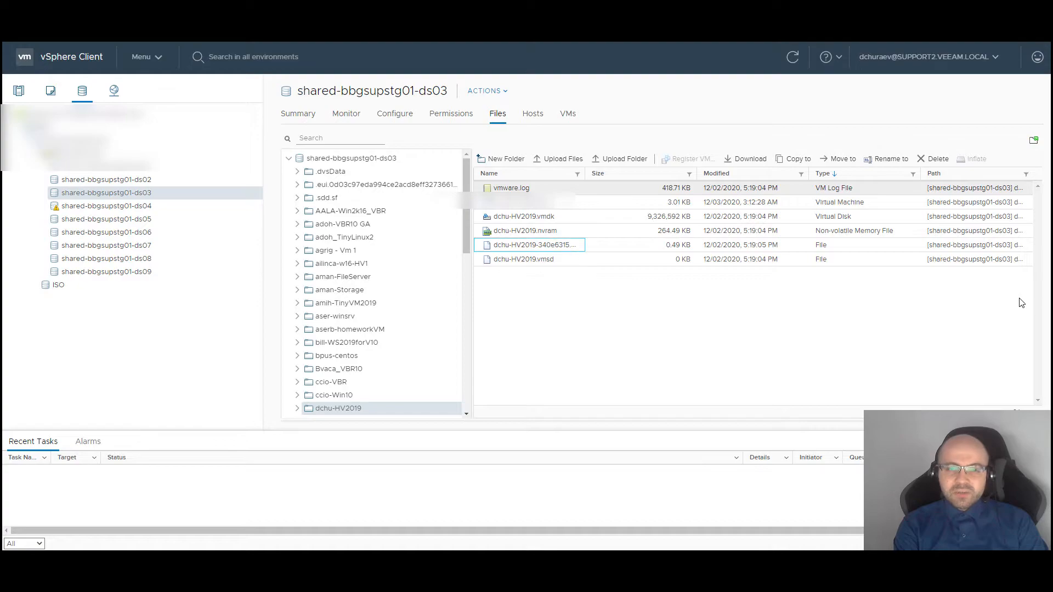
key("Down")
key("Up")
key("Up")
key("Up")
key("Up")
key("Down")
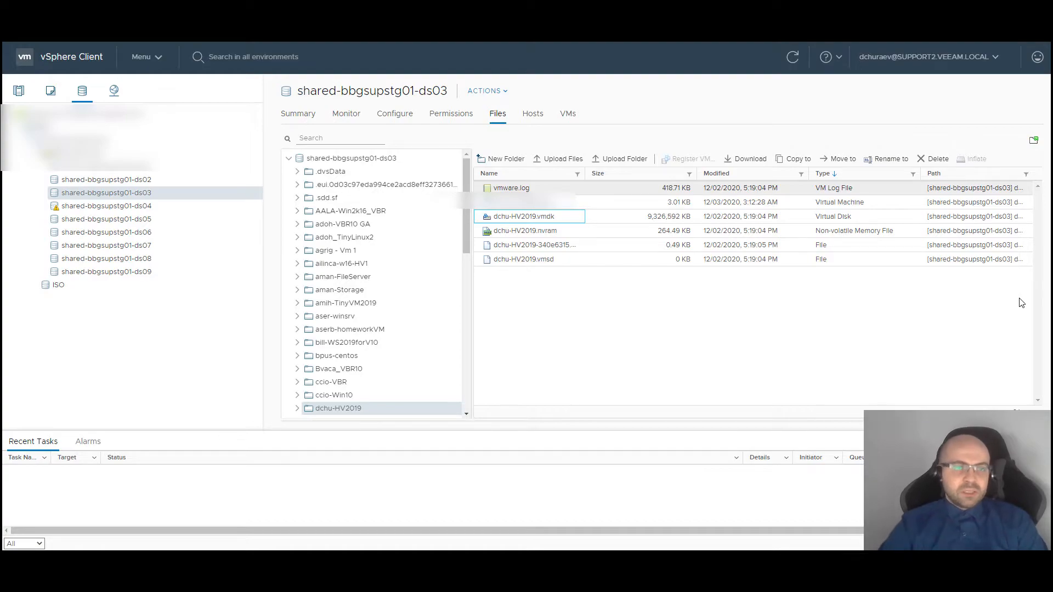
Check dchu-HV2019's Hard disk 1 settings (thin provisioned, Dependent mode) and close them with OK
left_click(21, 88)
right_click(94, 238)
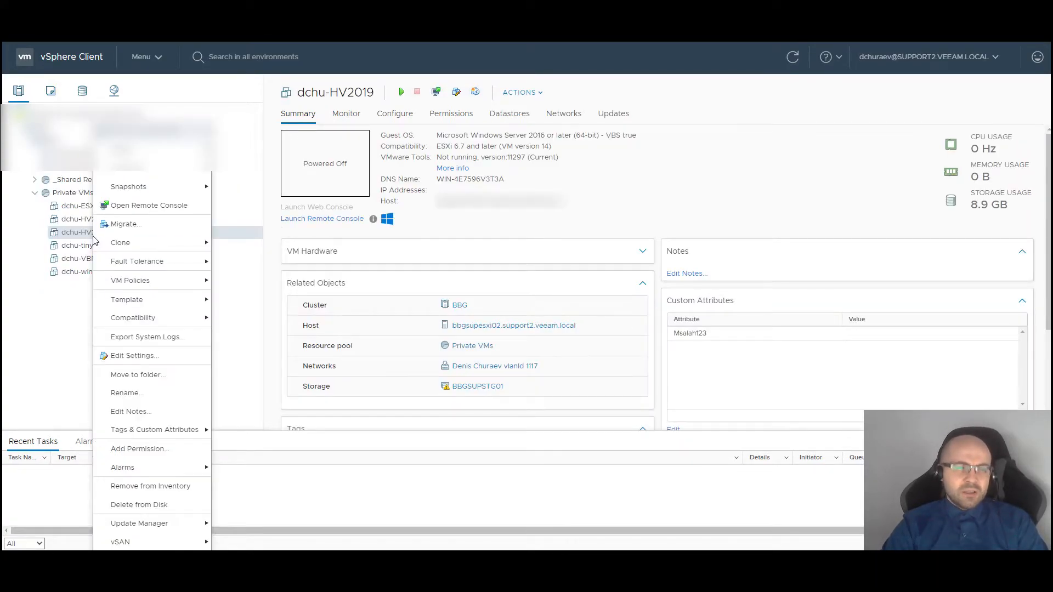
mouse_move(163, 261)
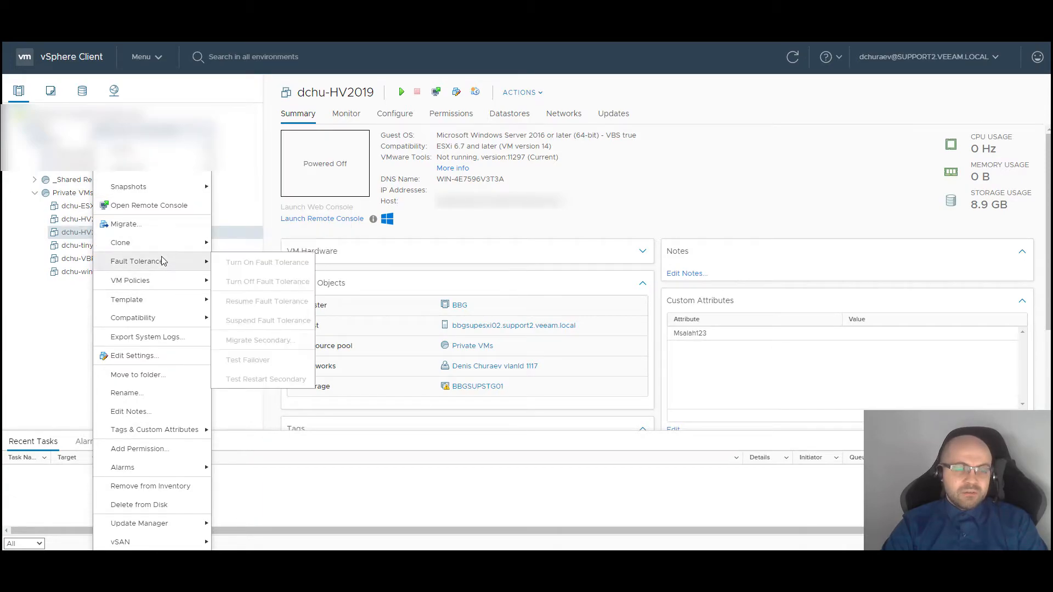
left_click(156, 361)
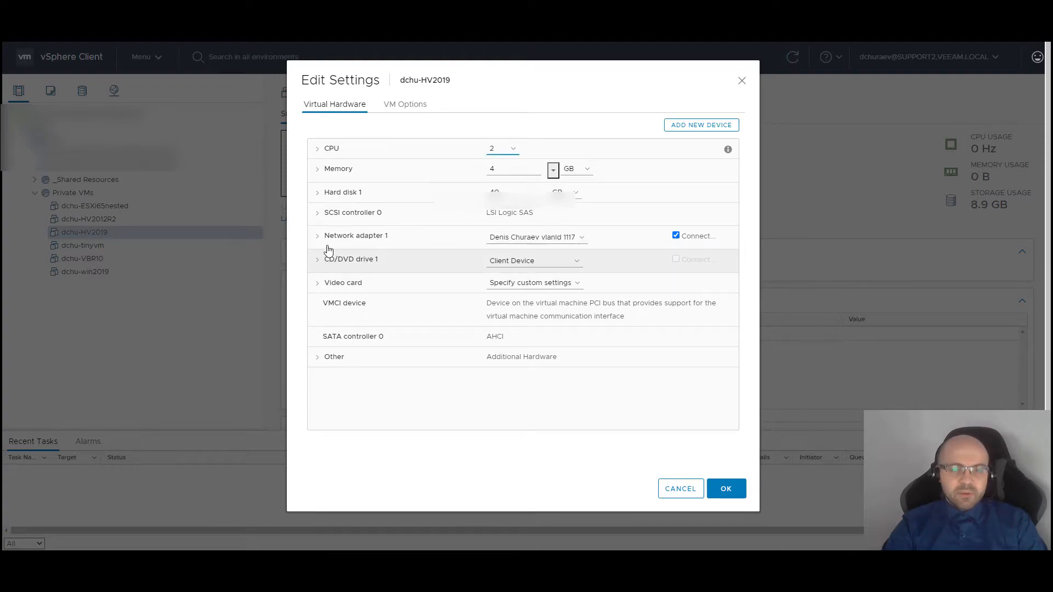
left_click(320, 192)
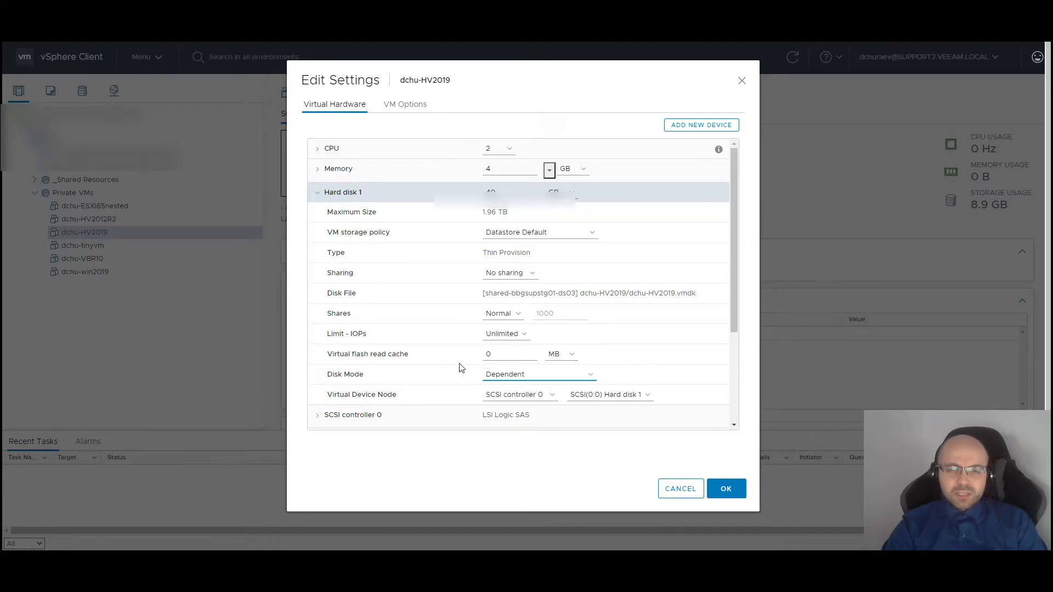
left_click(727, 487)
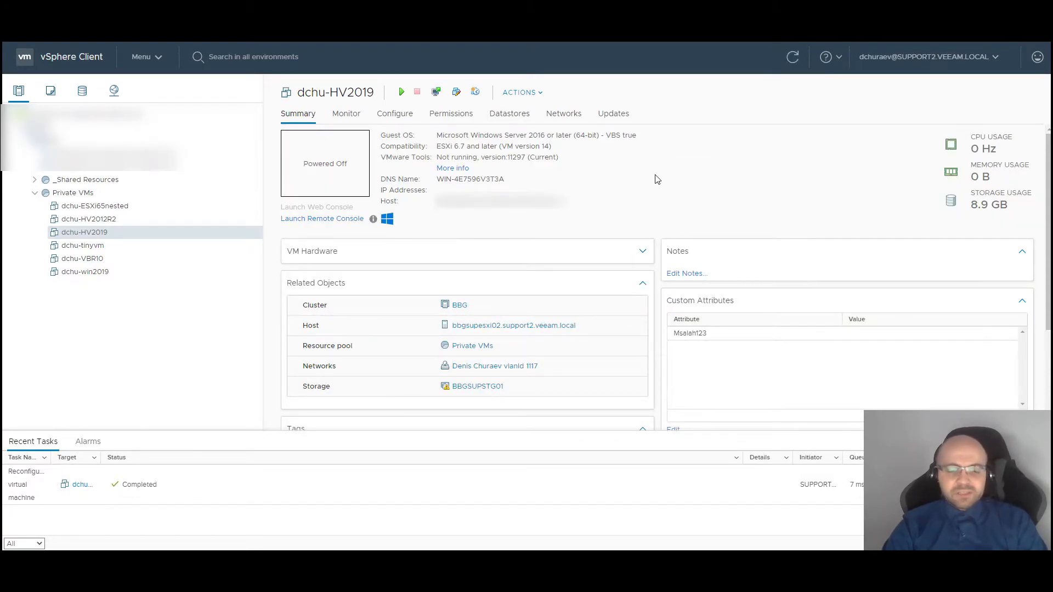
Start a new snapshot of dchu-HV2019 and enter the name 'Test Snapshot 1'
right_click(184, 239)
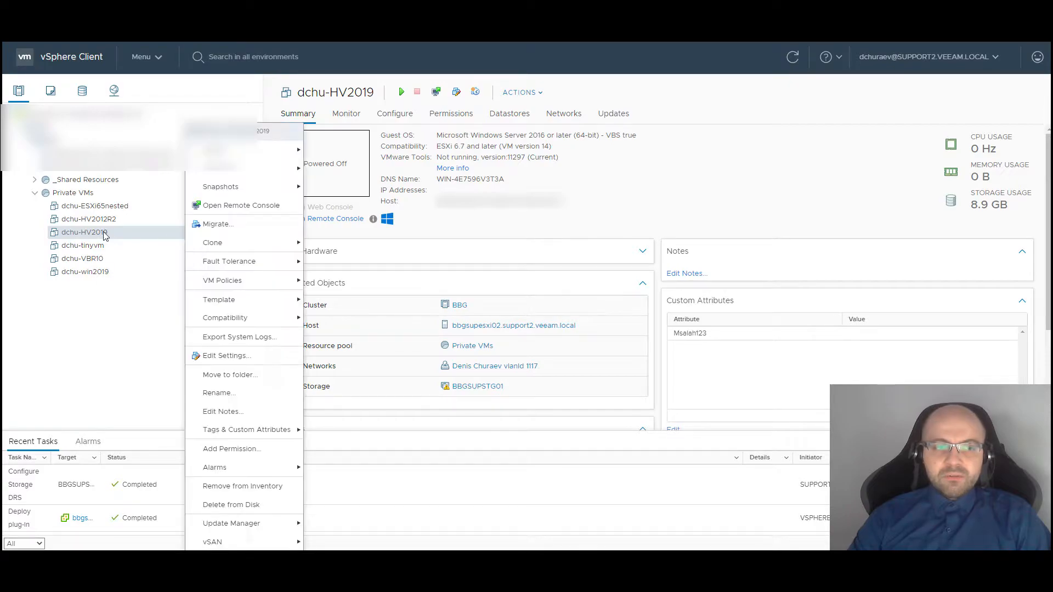
mouse_move(248, 170)
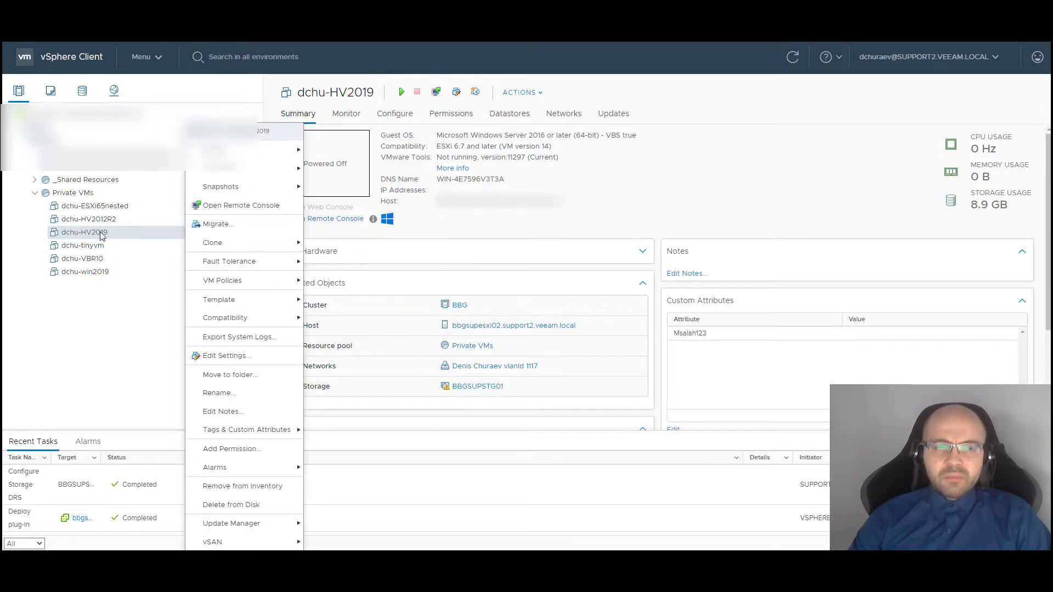
left_click(340, 188)
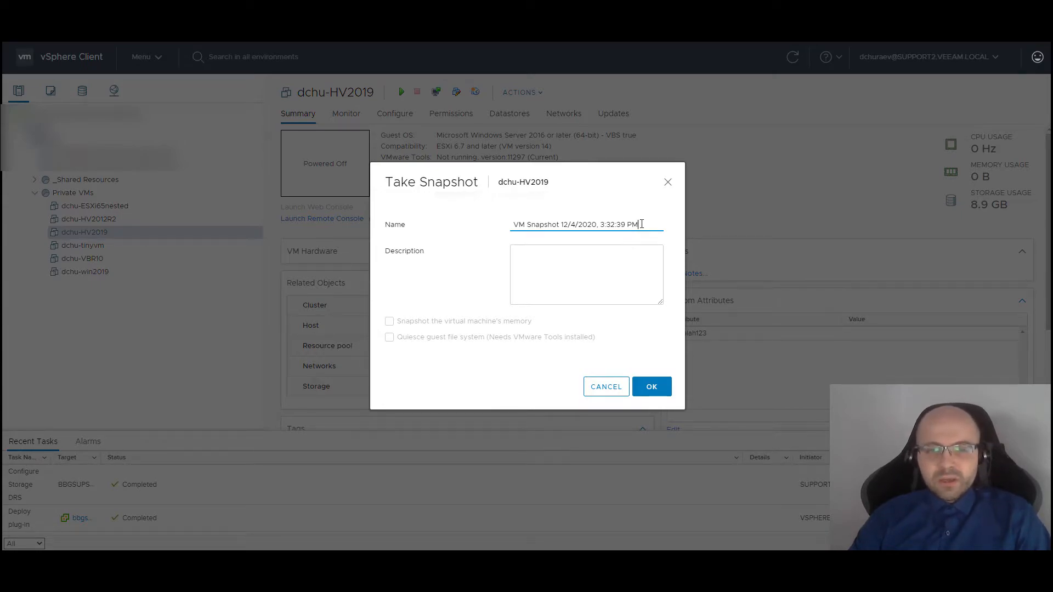
left_click_drag(637, 225, 334, 223)
type("Test Snapshot 1")
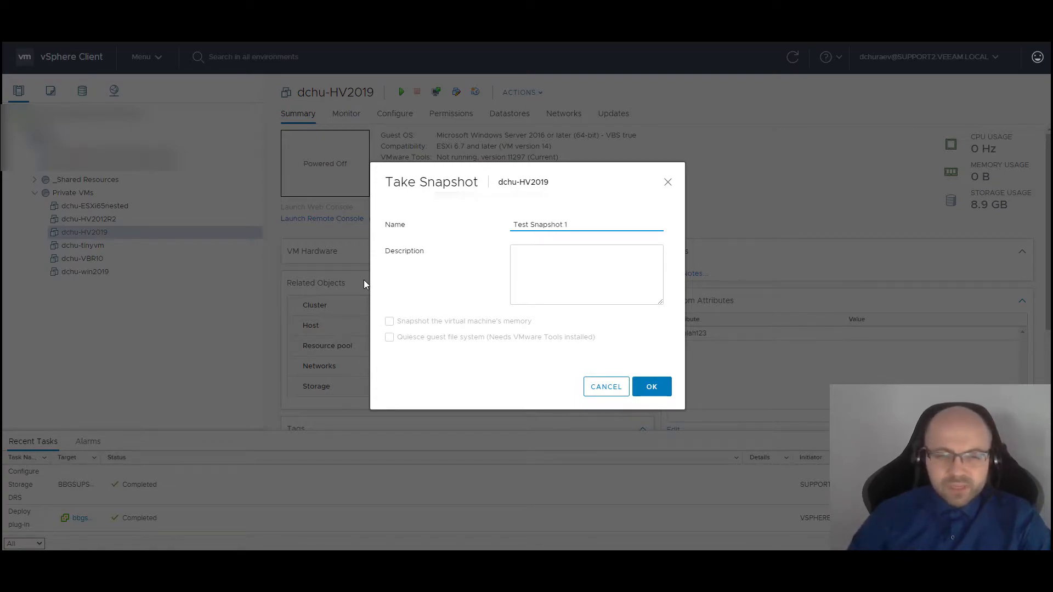
Create Test Snapshot 1 without including the VM's memory
left_click(390, 322)
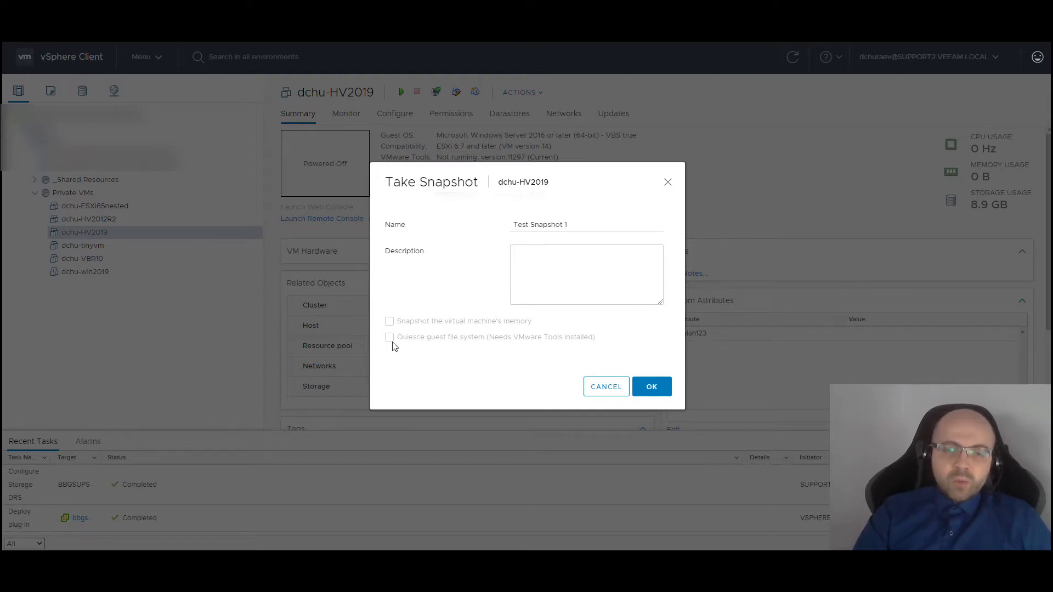
left_click(658, 386)
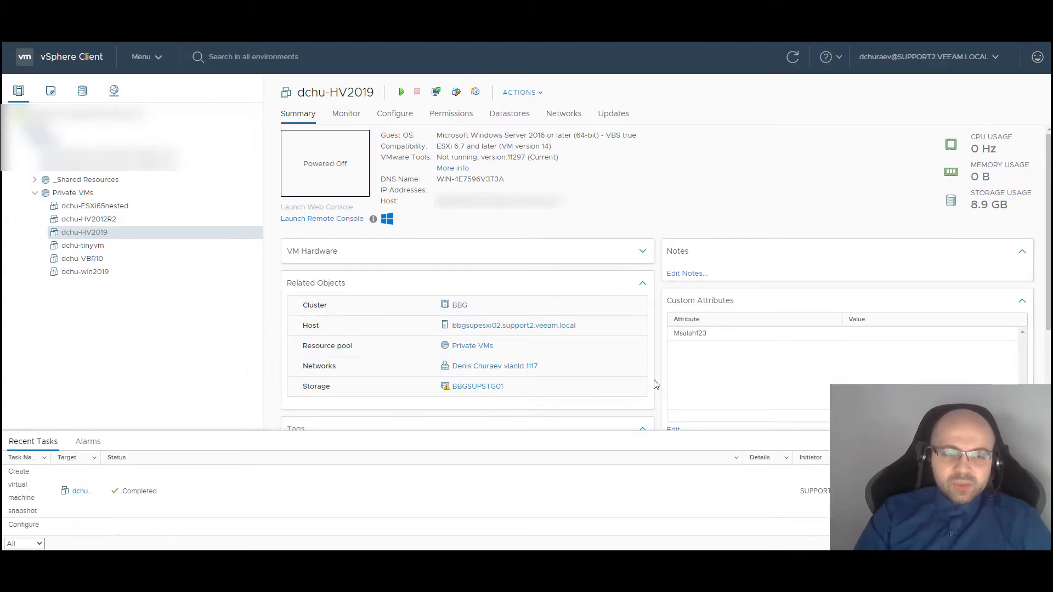
right_click(140, 240)
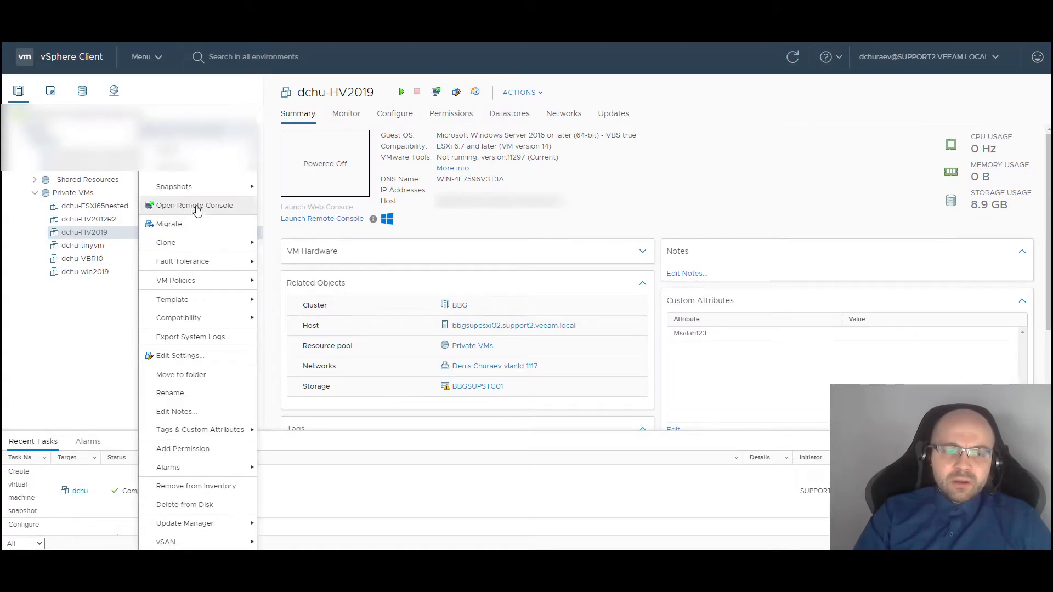
In Manage Snapshots, review Test Snapshot 1 (8.89 GB, no memory) and the current state below it
mouse_move(219, 187)
left_click(304, 207)
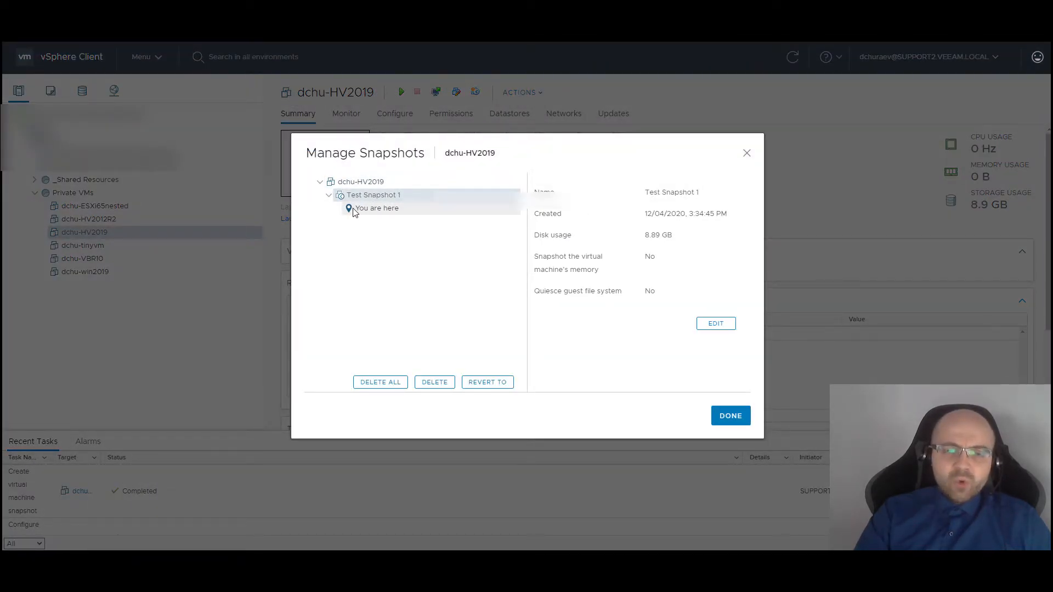
left_click(370, 181)
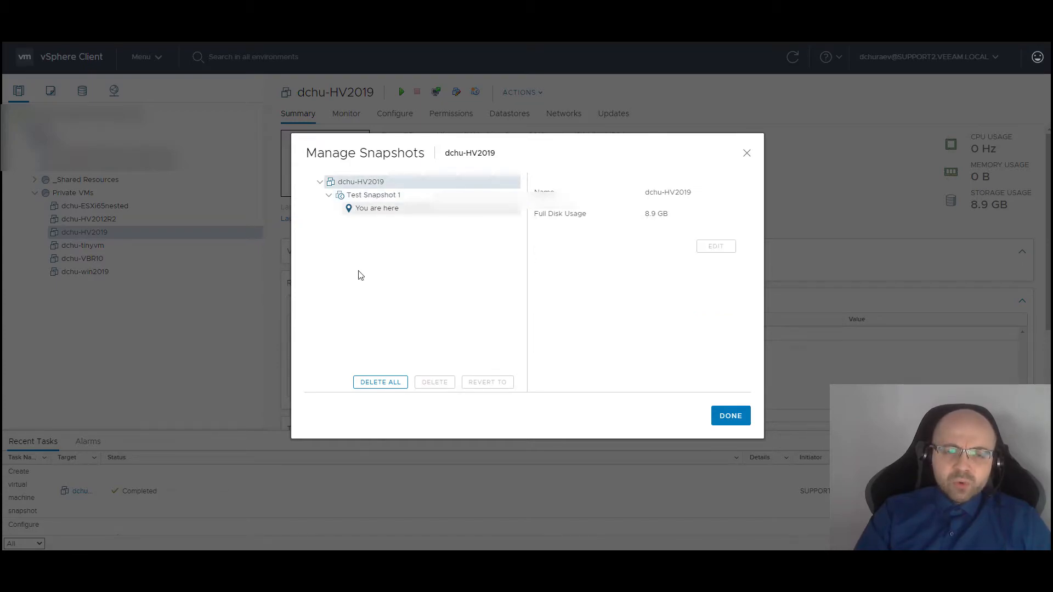
right_click(375, 184)
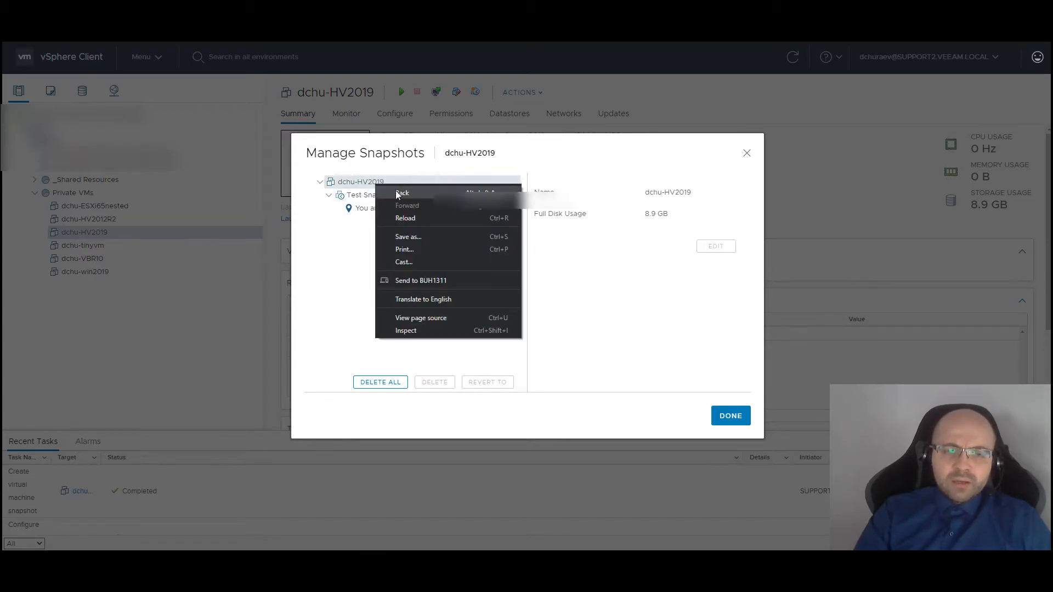
left_click(362, 202)
left_click(364, 184)
left_click(366, 202)
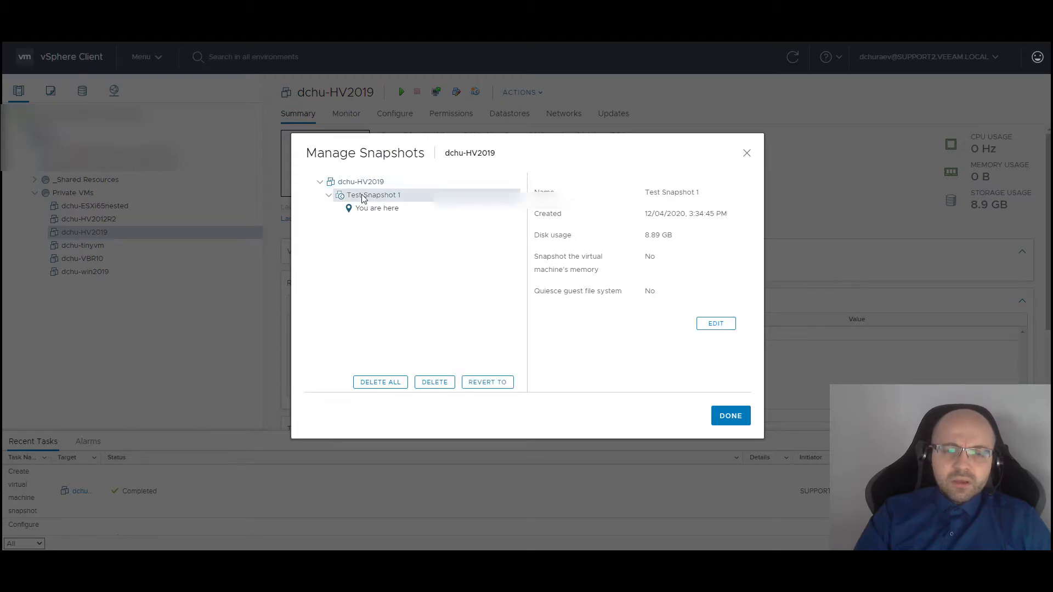
left_click(367, 206)
left_click(367, 198)
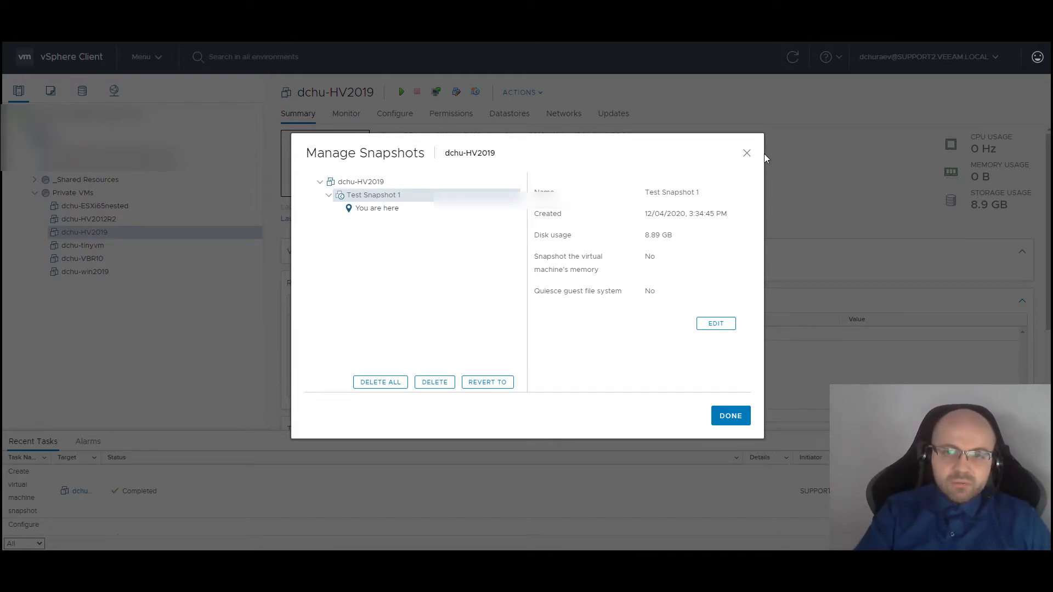
Close the Manage Snapshots window for dchu-HV2019
left_click(746, 153)
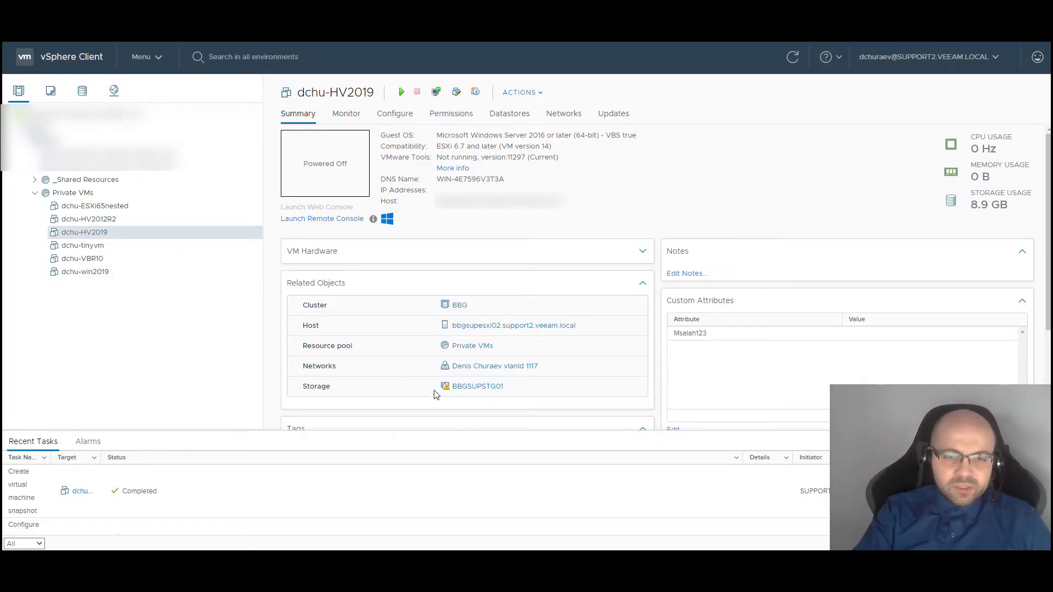
List the dchu-HV2019 folder on datastore shared-bbgsupstg01-ds03, sorted by type
left_click(461, 387)
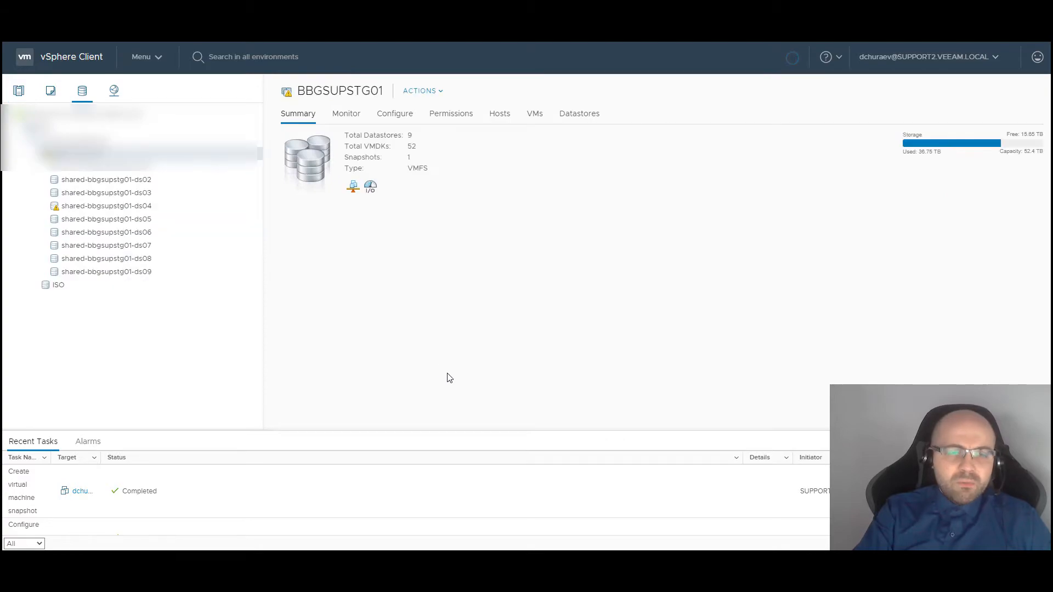
left_click(123, 194)
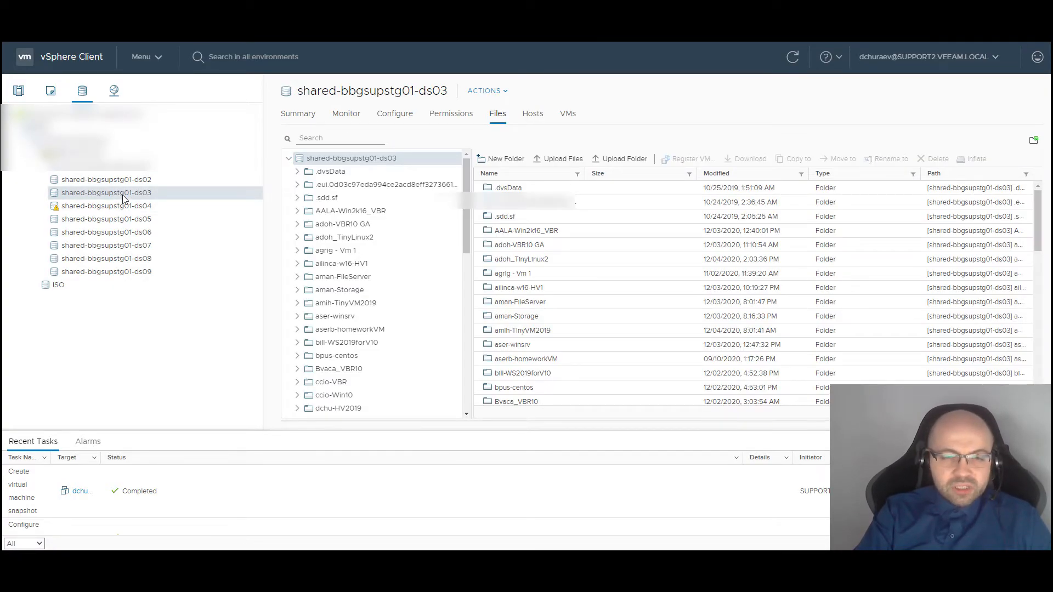
left_click(349, 408)
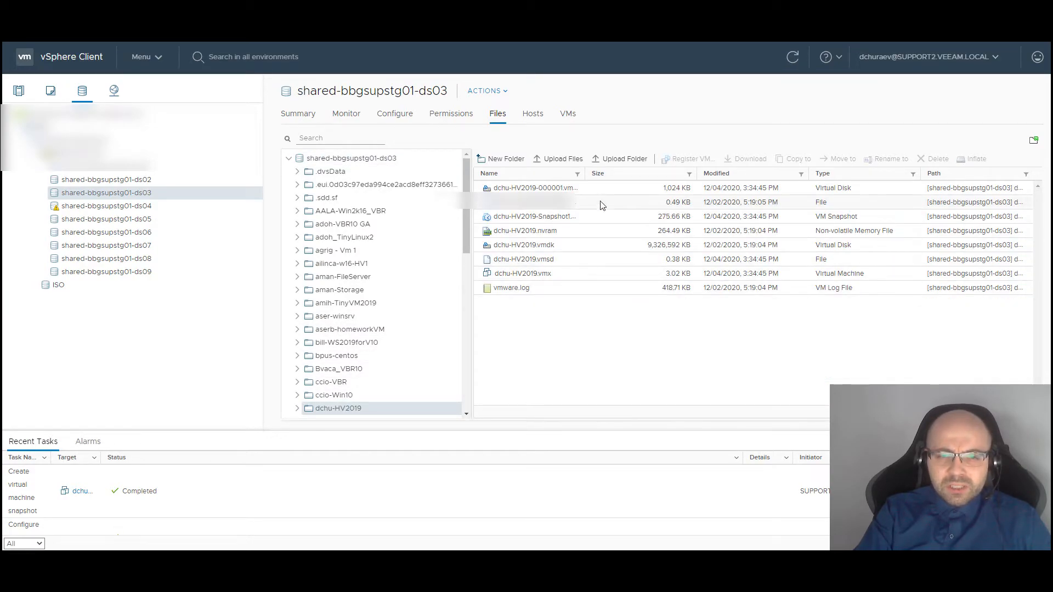
left_click(861, 180)
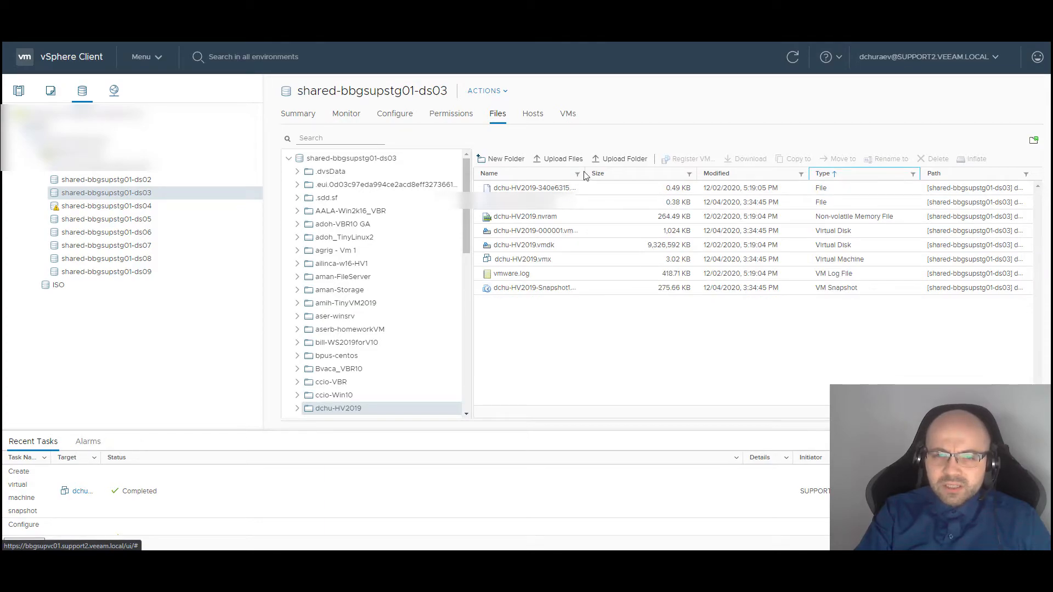
Compare base dchu-HV2019.vmdk with delta dchu-HV2019-000001.vmdk, then return to the VM summary
left_click_drag(585, 172, 728, 173)
left_click(546, 244)
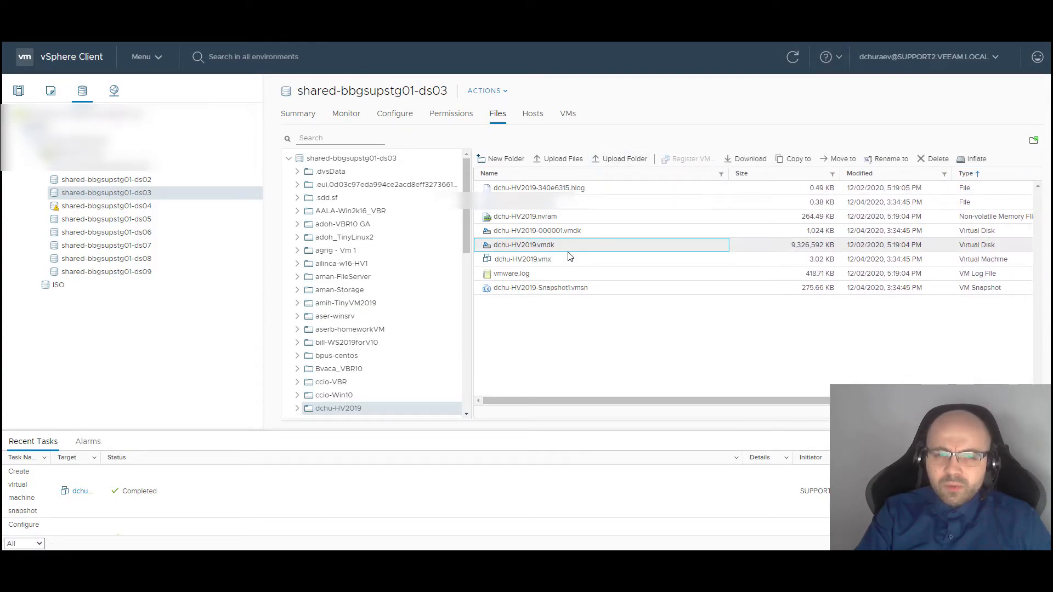
left_click(553, 235)
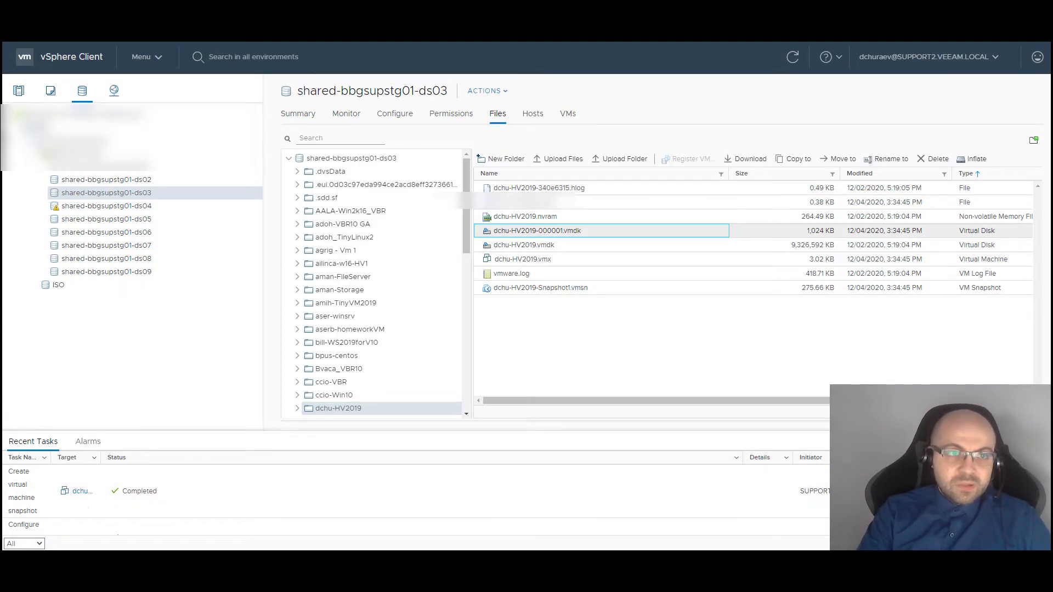
left_click(19, 92)
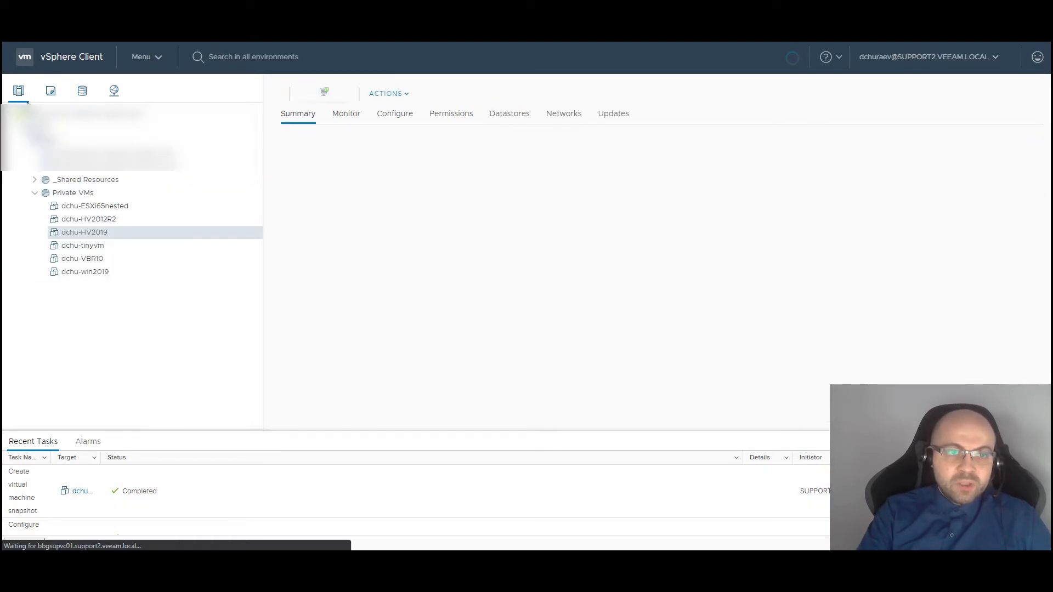
Take another snapshot of dchu-HV2019 with the name 'Test Snapshot 2'
right_click(108, 232)
mouse_move(170, 266)
mouse_move(192, 186)
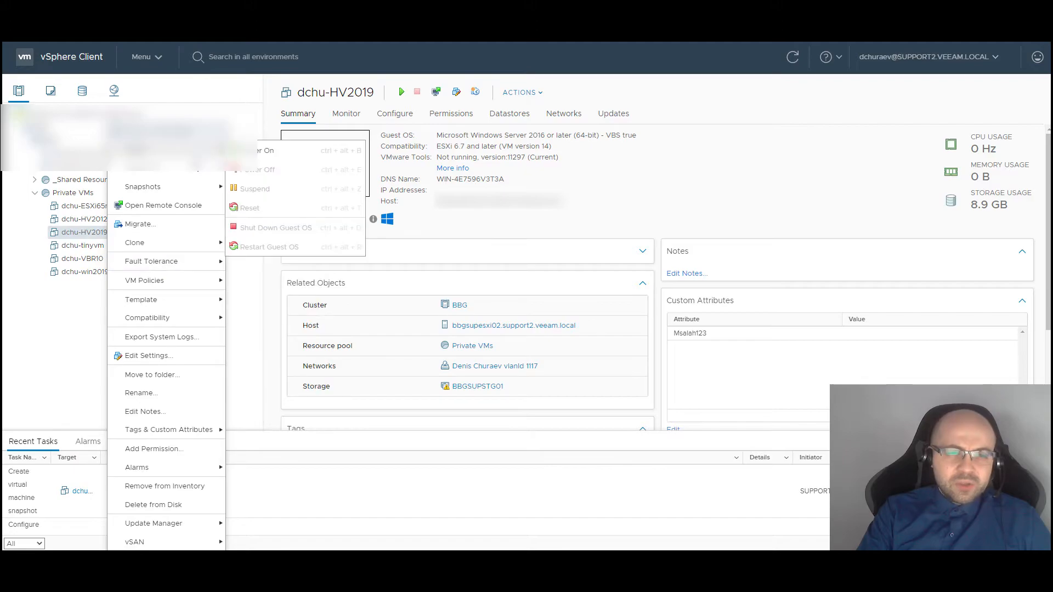
left_click(253, 189)
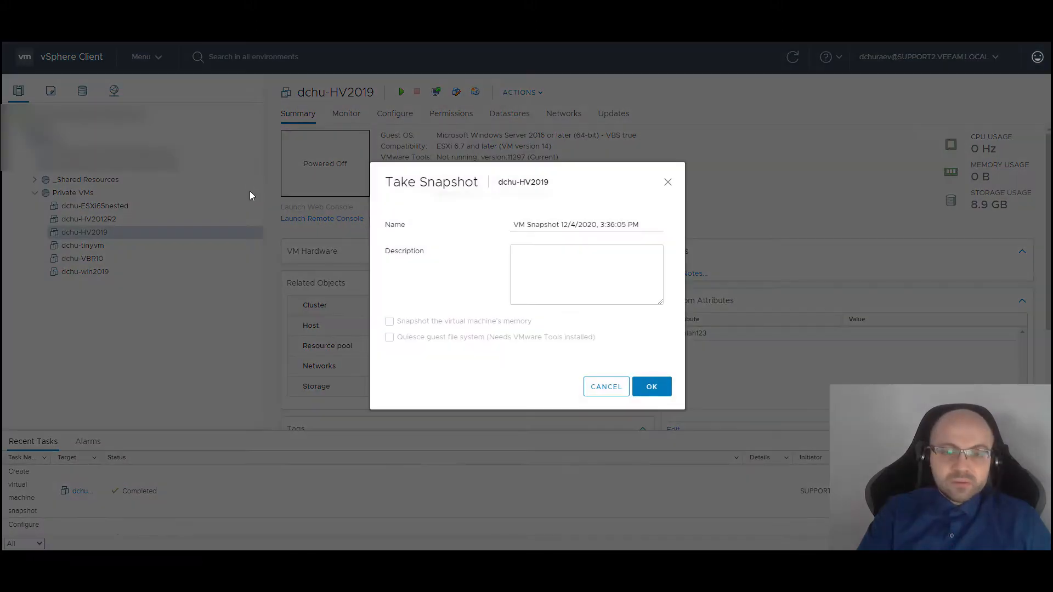
key("ctrl+a")
type("Te")
left_click(631, 242)
key("BackSpace")
type("2")
left_click(650, 387)
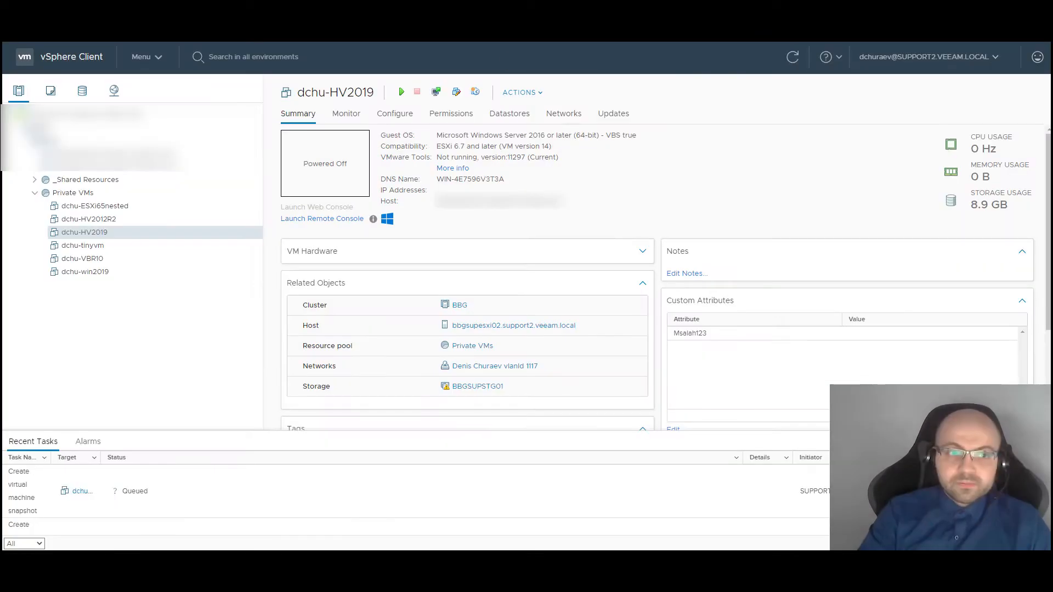
Select Test Snapshot 1 in Manage Snapshots, revert dchu-HV2019 to it, and close
right_click(129, 230)
mouse_move(208, 188)
left_click(286, 209)
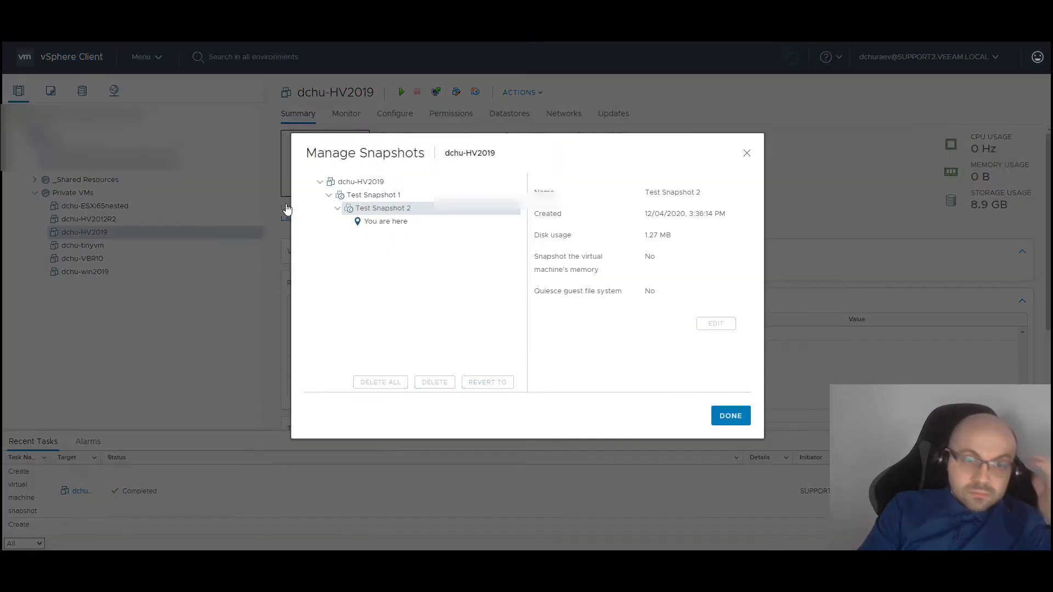
left_click(402, 196)
left_click(404, 208)
left_click(397, 196)
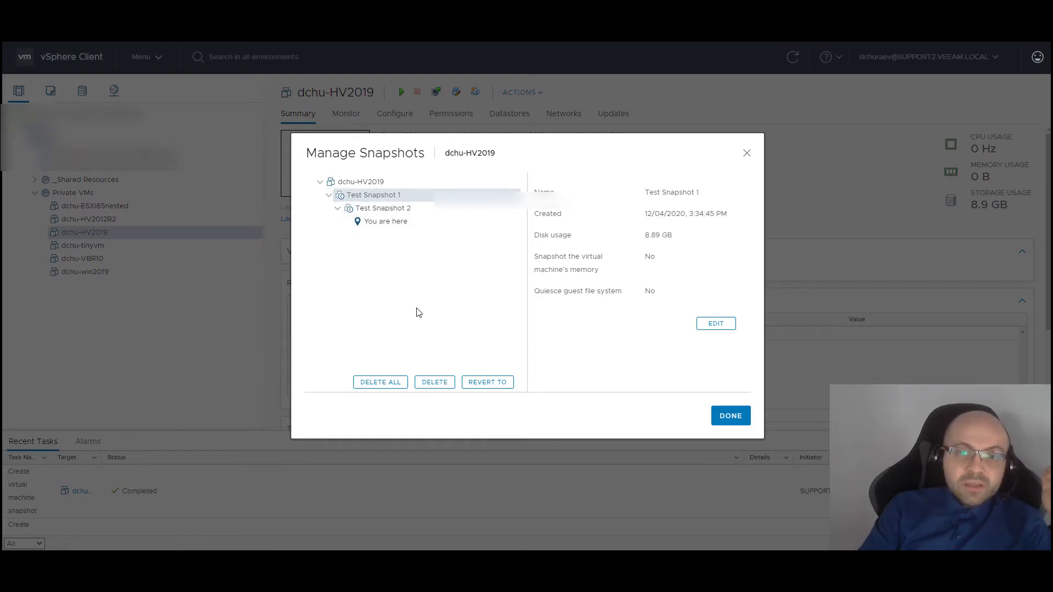
left_click(488, 382)
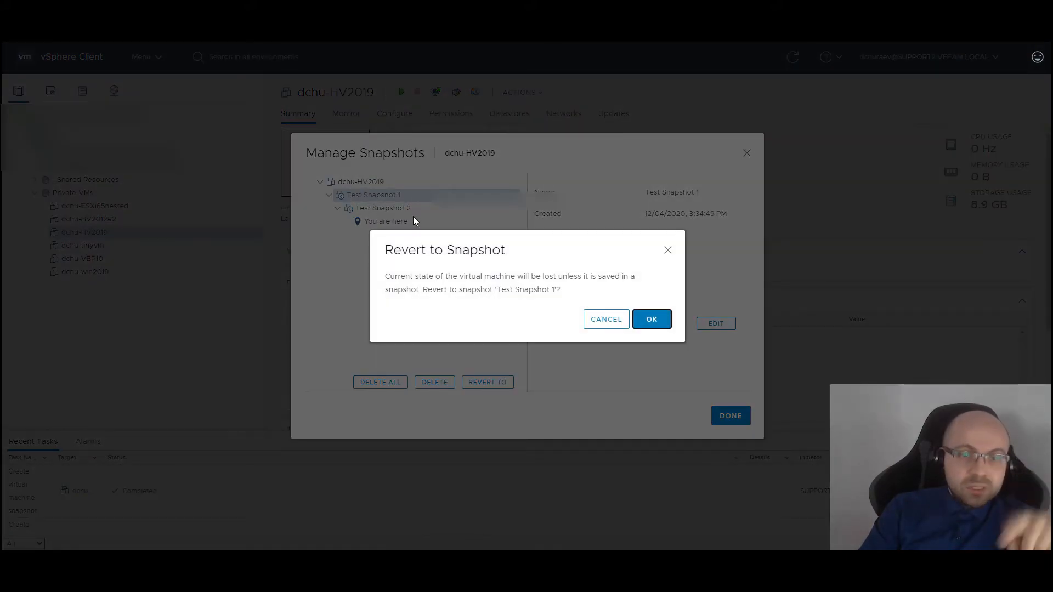
left_click(653, 325)
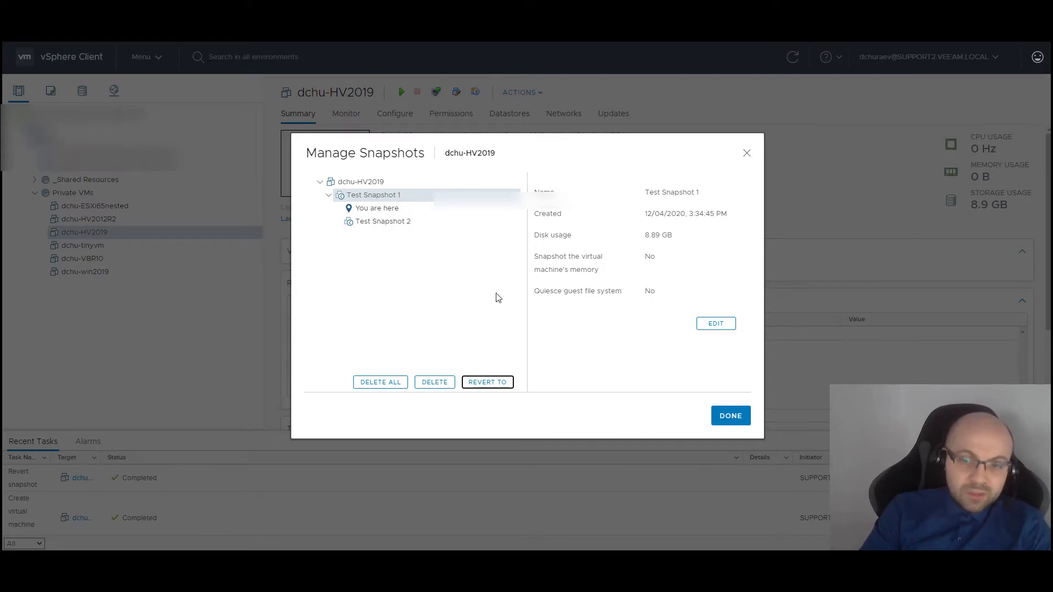
left_click(731, 416)
Take a new snapshot of dchu-HV2019 with the name 'Test Snapshot 3'
right_click(83, 236)
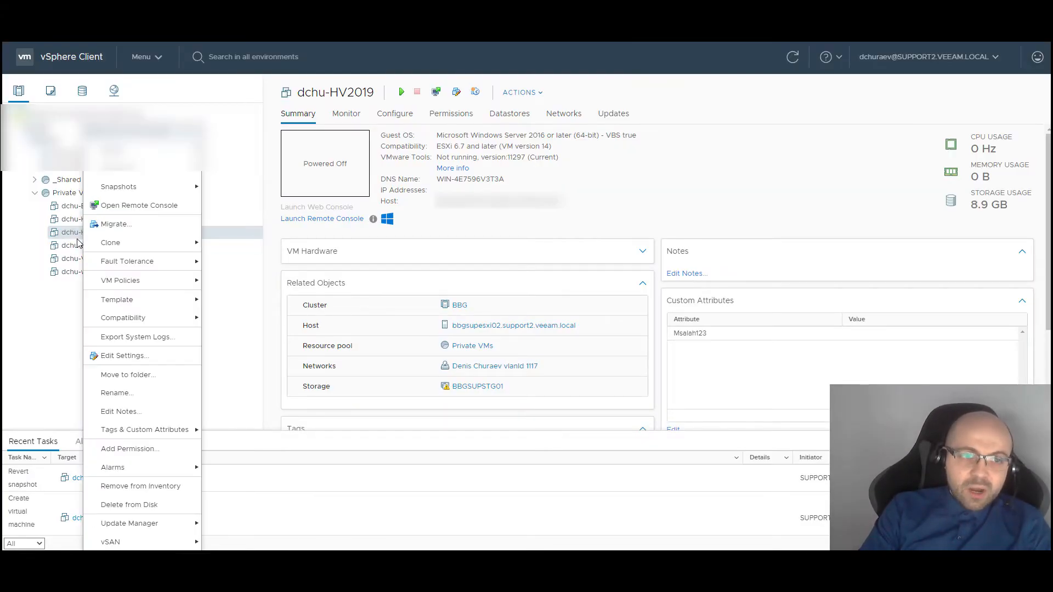
mouse_move(155, 197)
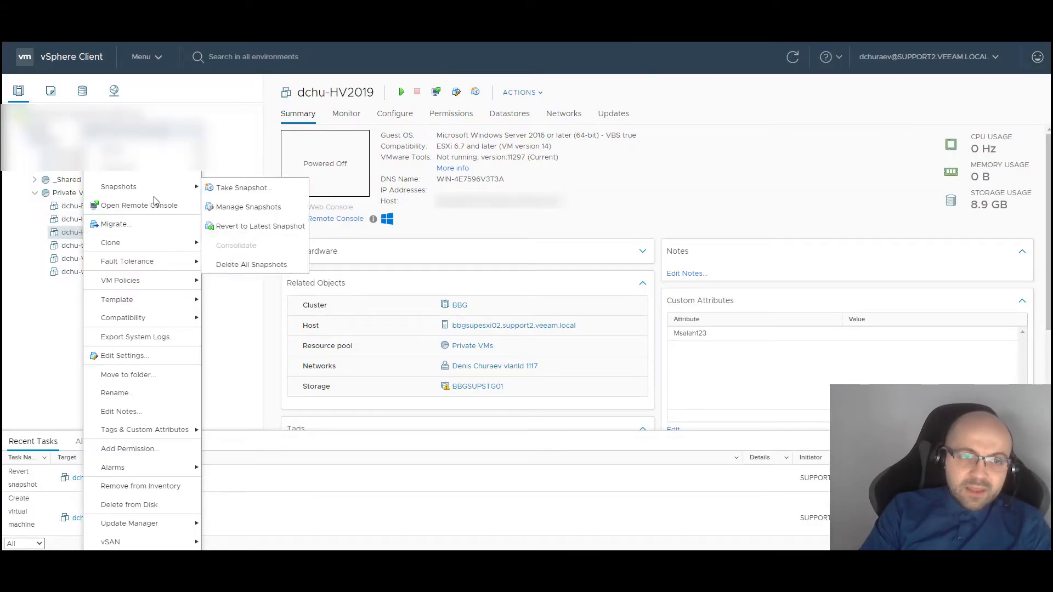
left_click(250, 188)
triple_click(566, 234)
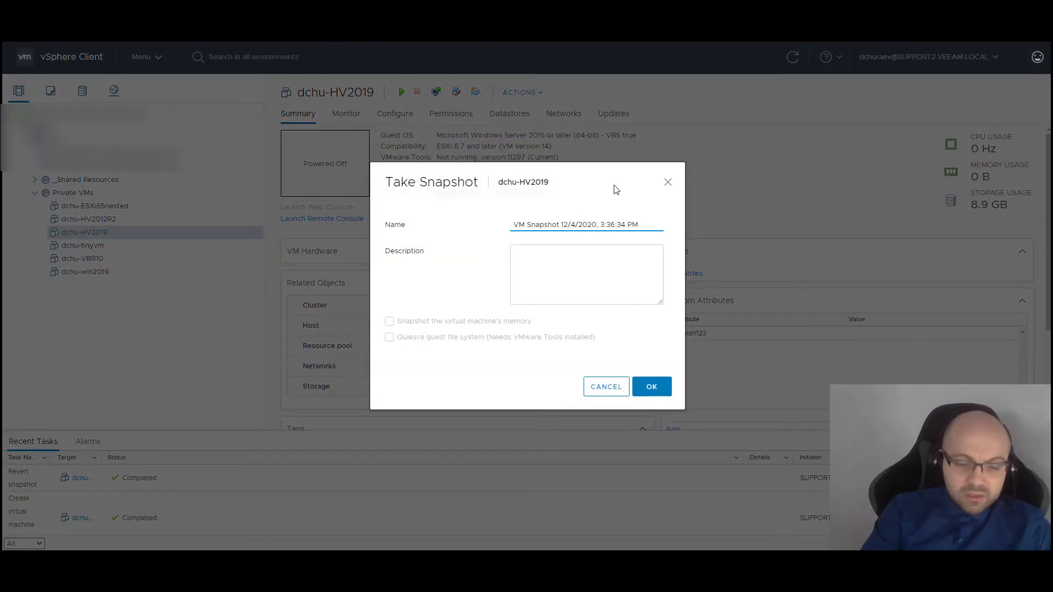
type("Test")
key("Down")
key("Return")
key("BackSpace")
type("3")
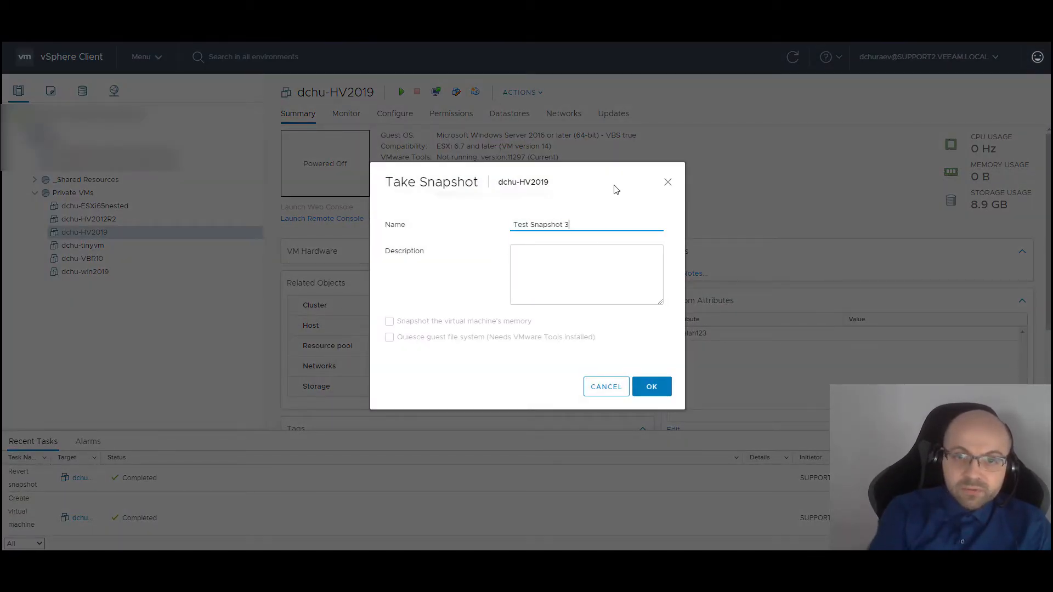
left_click(647, 387)
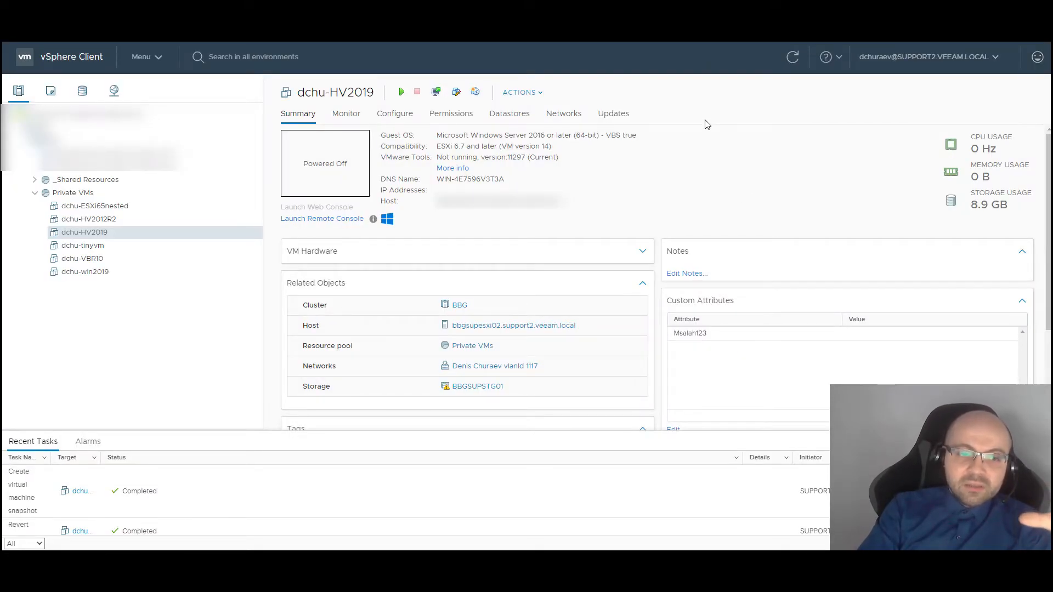
Open dchu-HV2019's snapshot tree and view the details of Test Snapshots 1, 2 and 3
right_click(133, 230)
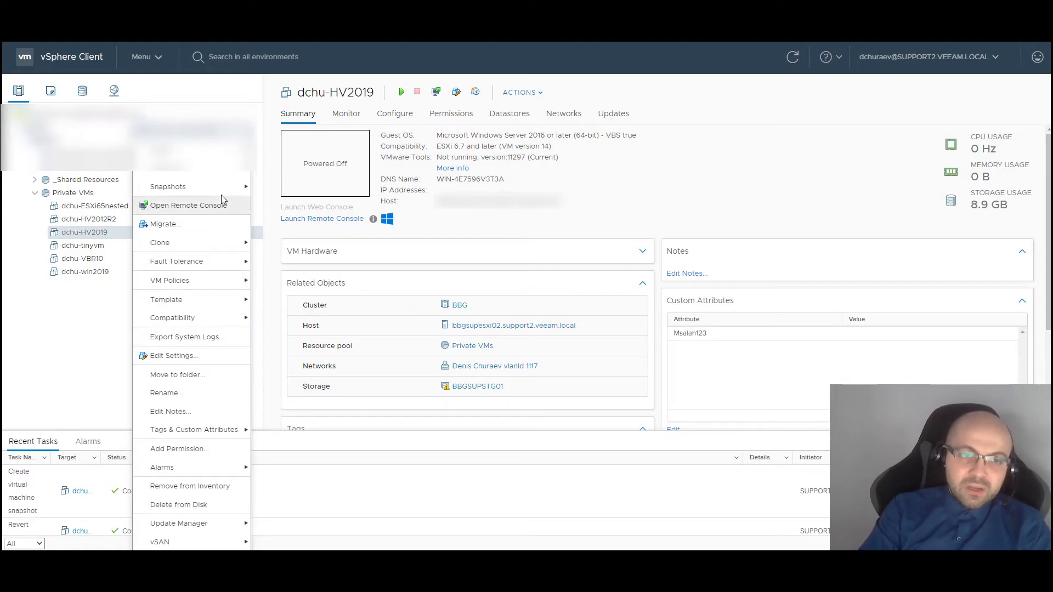
mouse_move(237, 188)
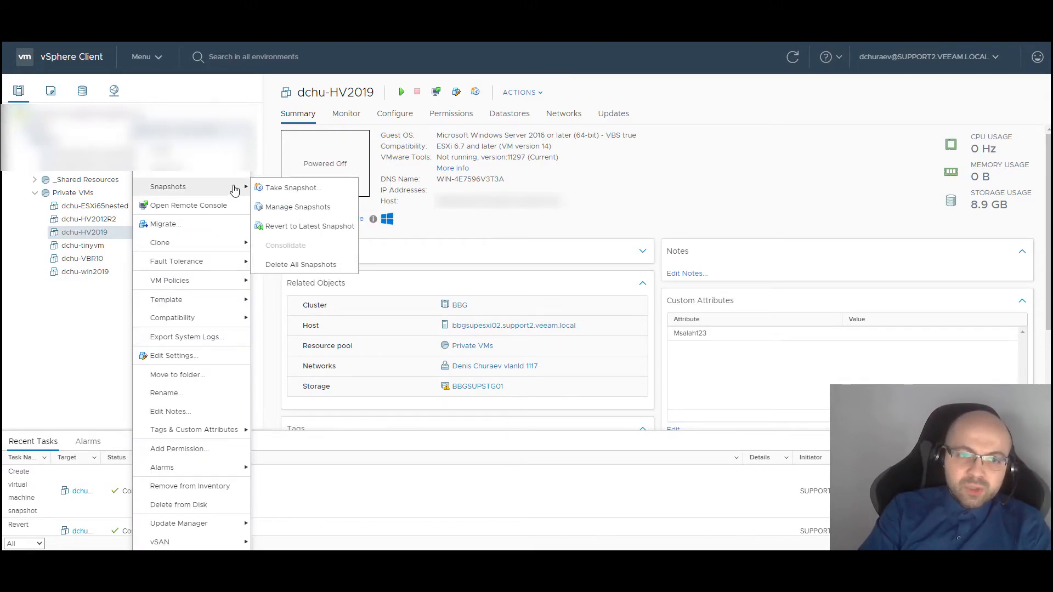
left_click(319, 208)
left_click(390, 210)
left_click(392, 224)
left_click(387, 210)
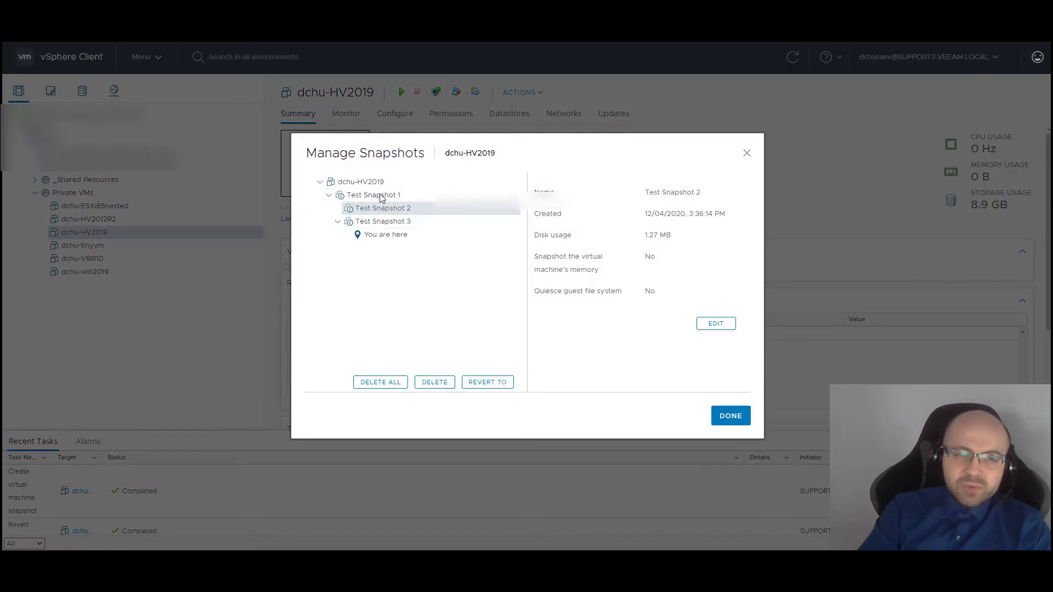
left_click(383, 198)
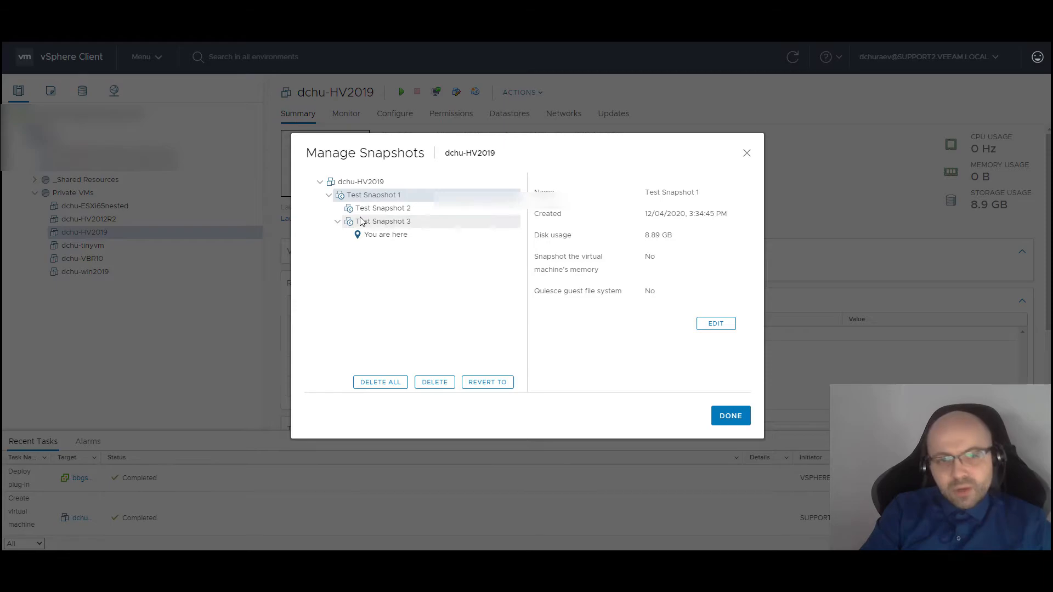
Compare the details of Test Snapshots 1, 2 and 3 again, then close the snapshot manager
left_click(380, 208)
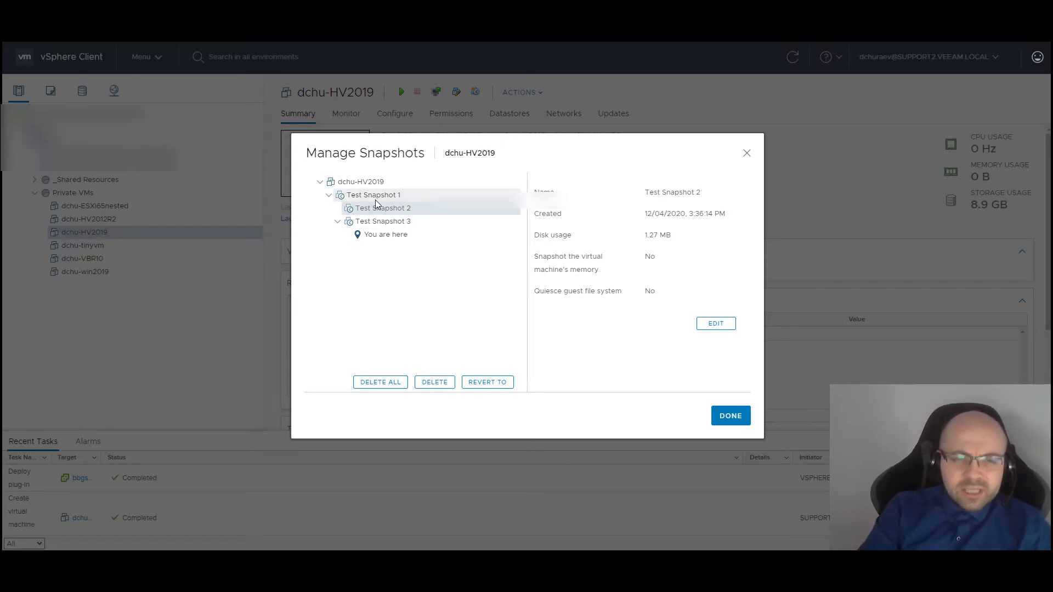
left_click(400, 226)
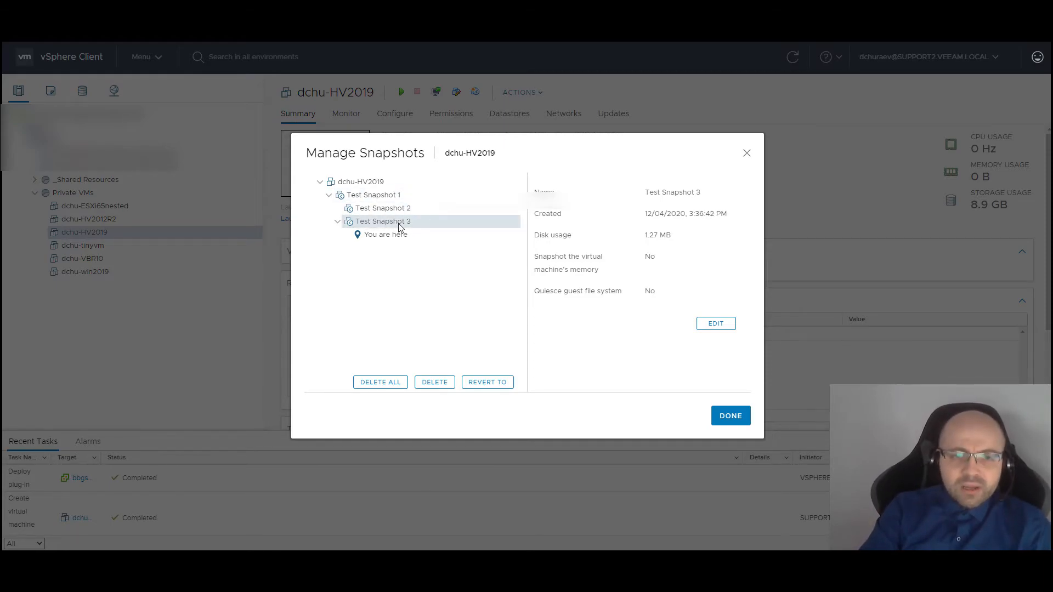
left_click(399, 213)
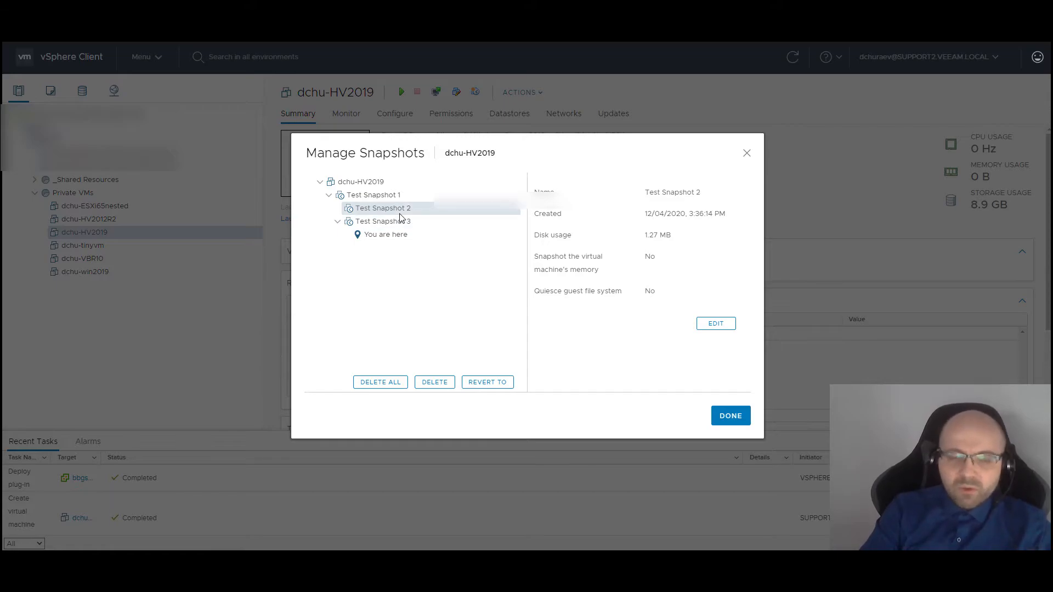
left_click(385, 200)
left_click(403, 223)
left_click(385, 199)
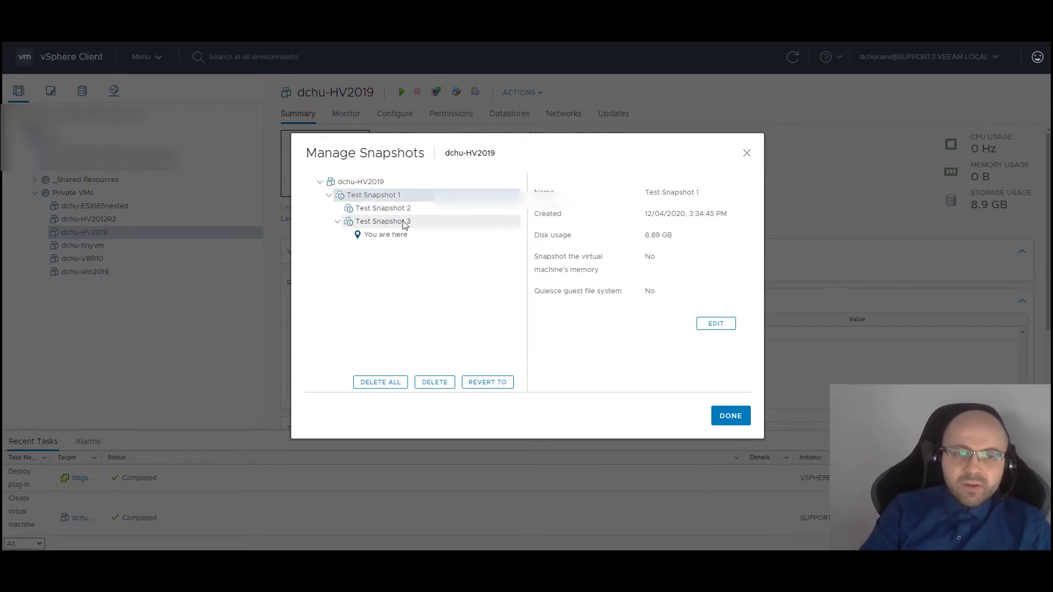
left_click(403, 222)
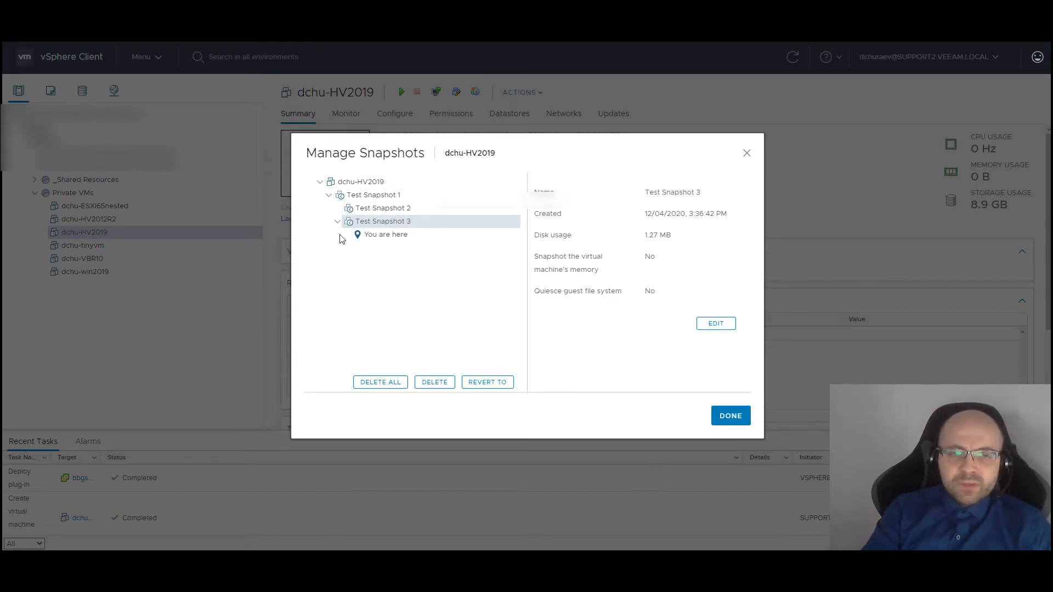
left_click(747, 154)
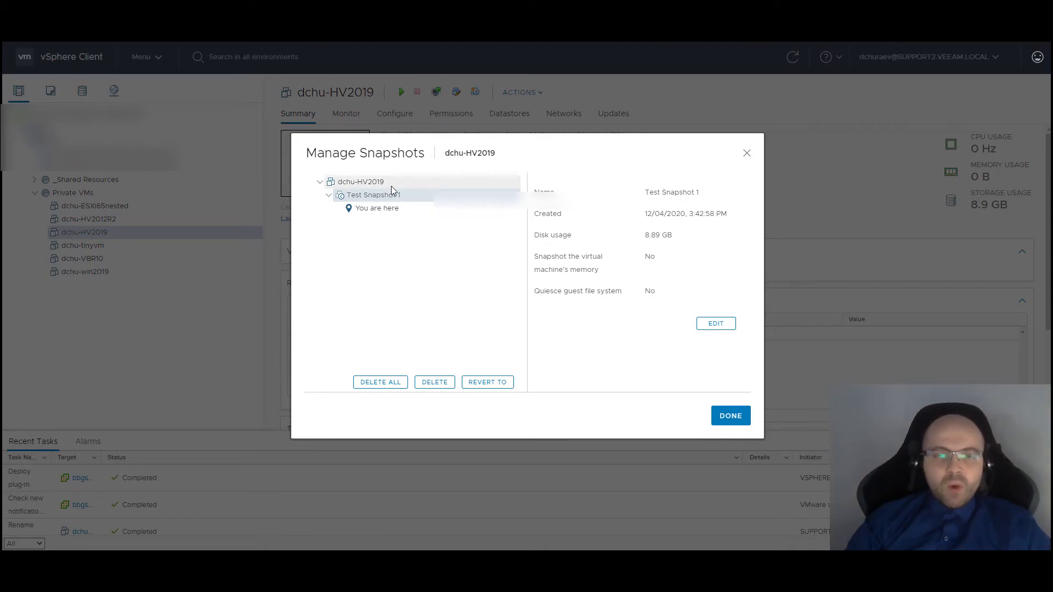
Dismiss Manage Snapshots and browse the dchu-HV2019 folder on datastore shared-bbgsupstg01-ds03 in BBGSUPSTG01
left_click(718, 421)
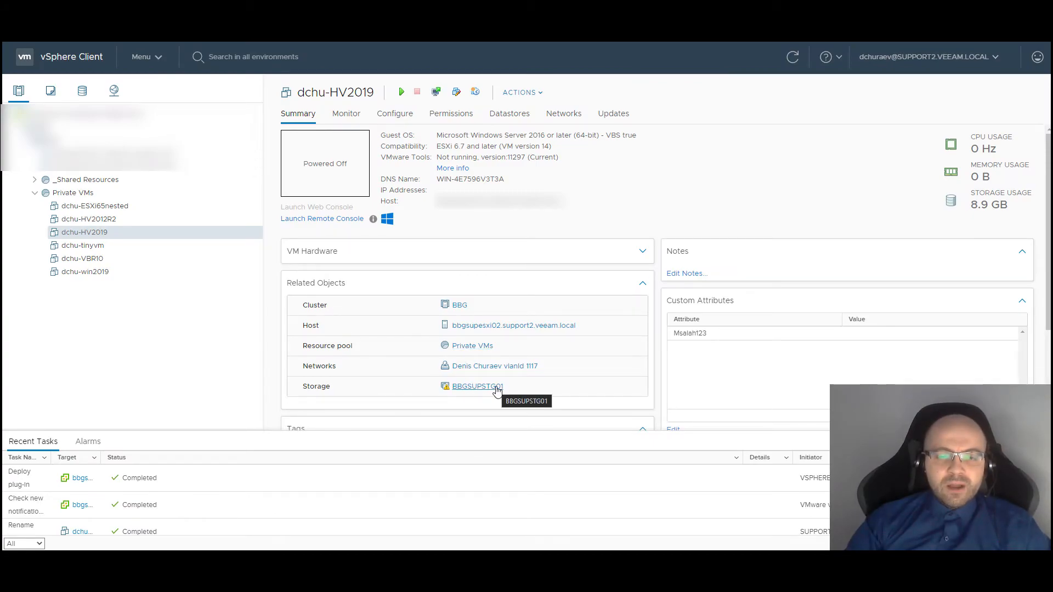
left_click(477, 387)
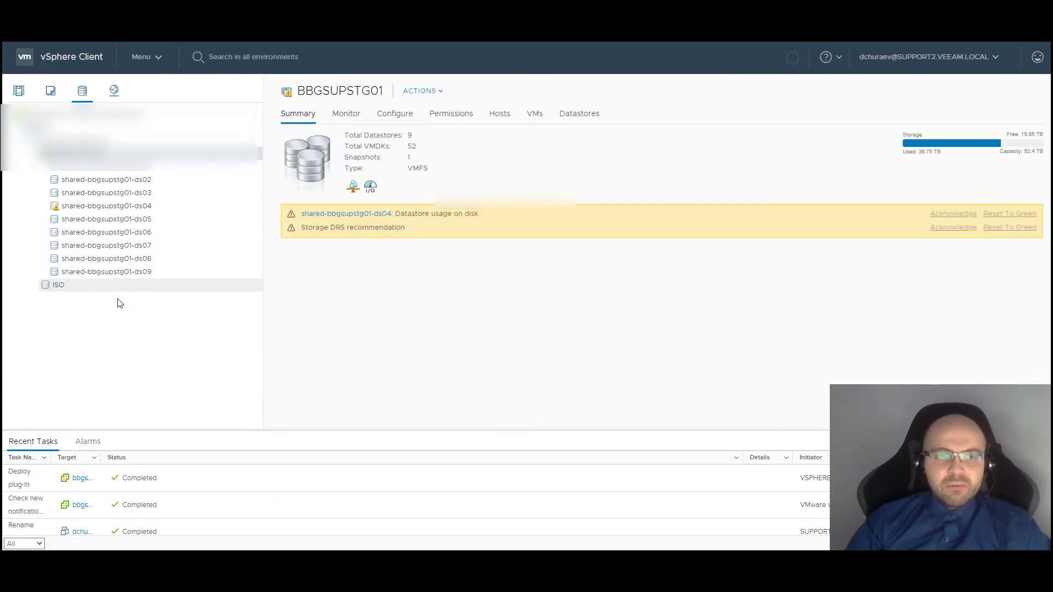
left_click(106, 193)
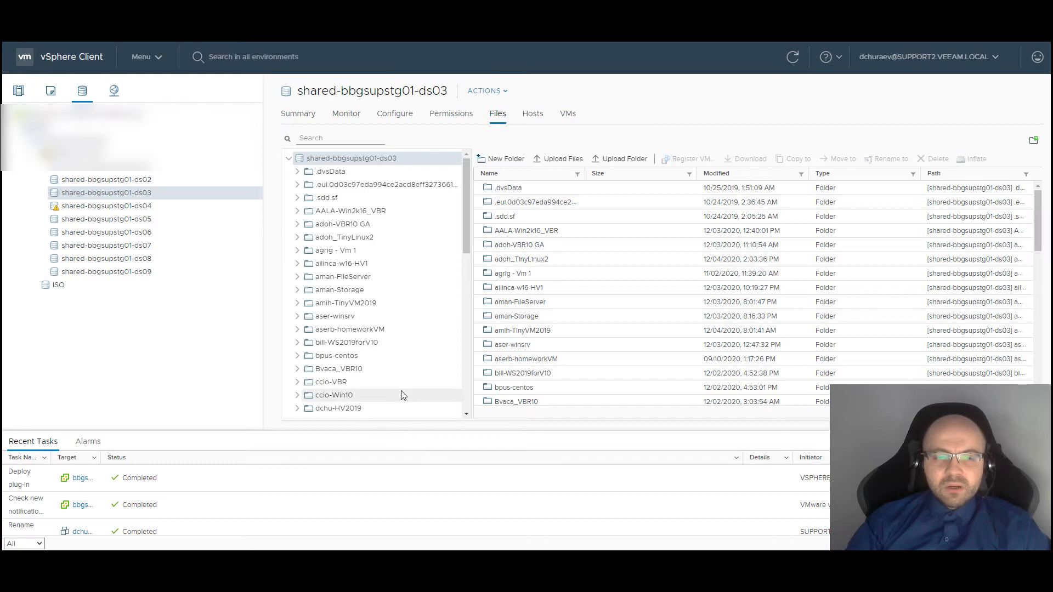
left_click(378, 408)
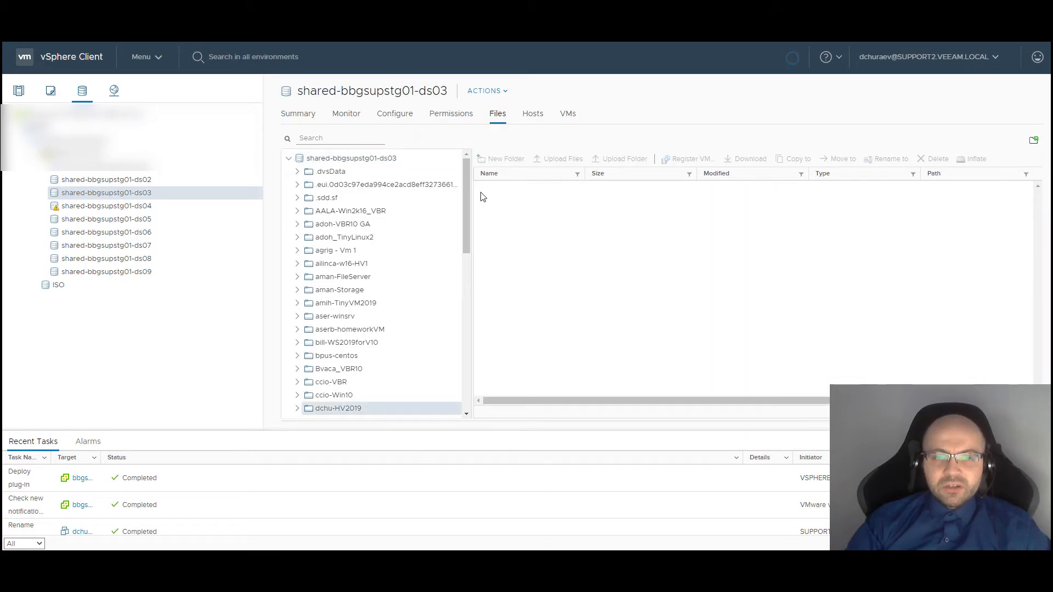
Widen the file list so full names show and sort the dchu-HV2019 folder's files by type
left_click_drag(473, 201, 420, 202)
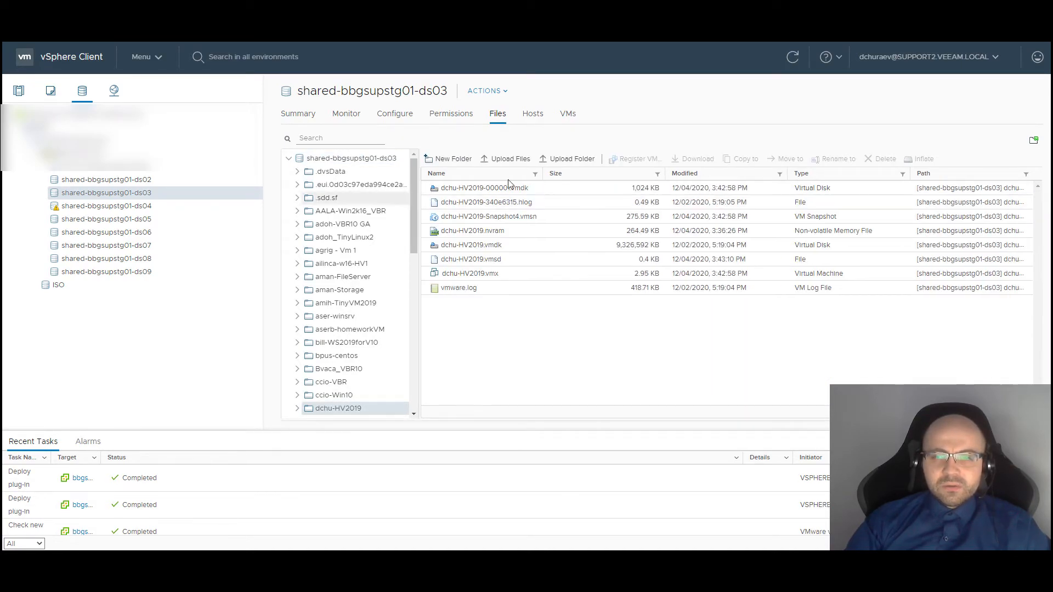
left_click(826, 176)
left_click(812, 174)
left_click(812, 174)
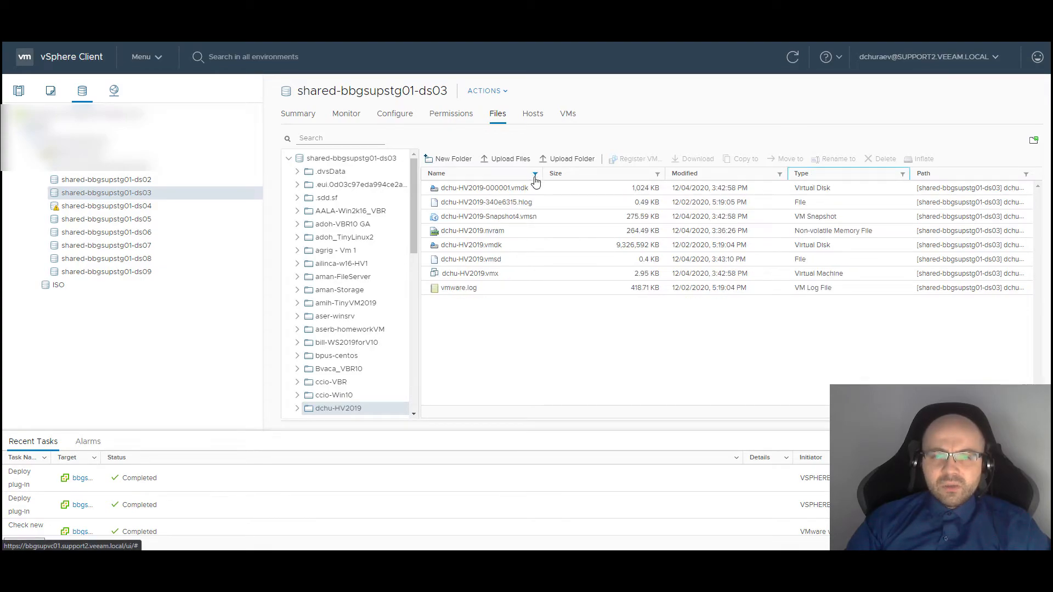
left_click(814, 174)
Compare delta disk dchu-HV2019-000001.vmdk (1,024 KB) with base disk dchu-HV2019.vmdk (9,326,592 KB)
left_click(502, 232)
left_click(521, 247)
left_click(625, 246)
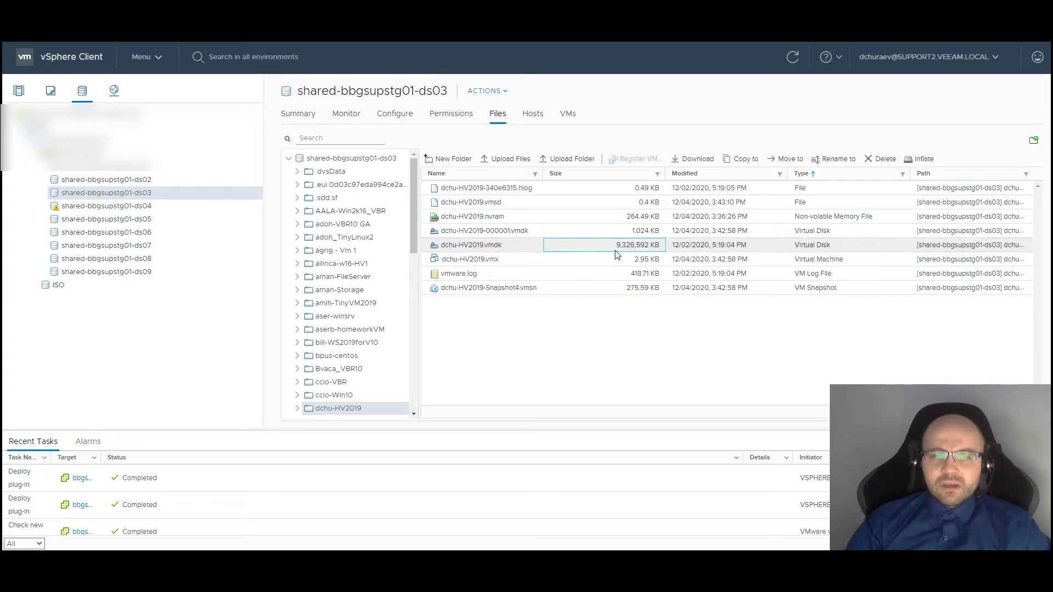
left_click(655, 231)
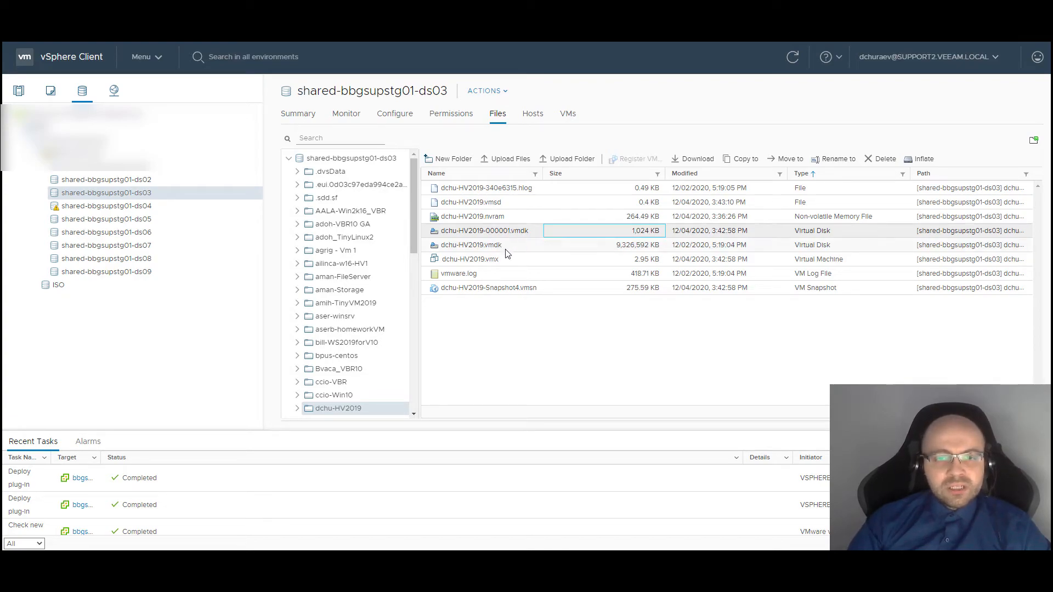
left_click(478, 245)
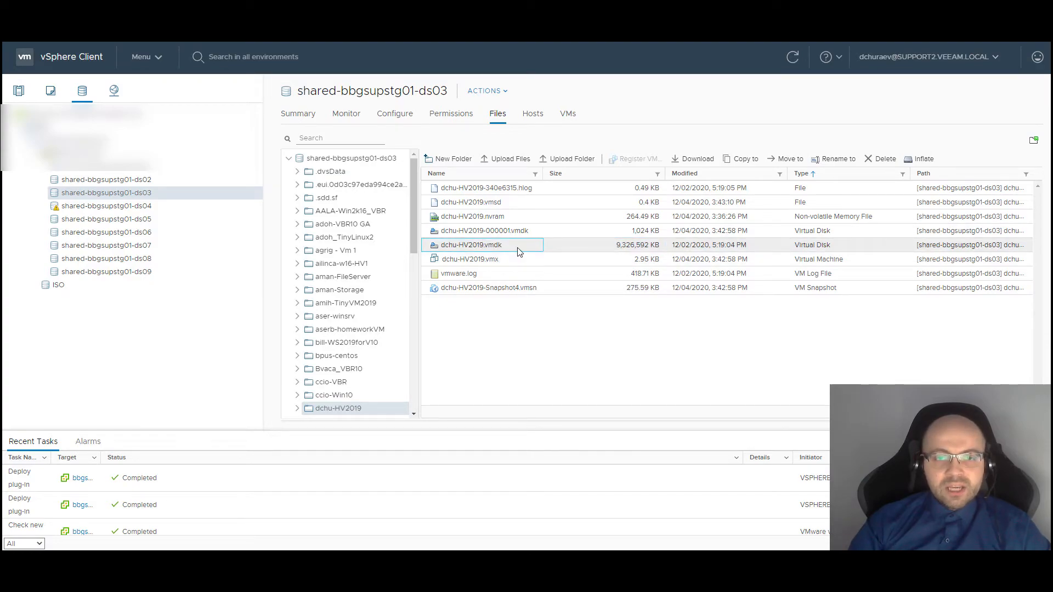
left_click(502, 231)
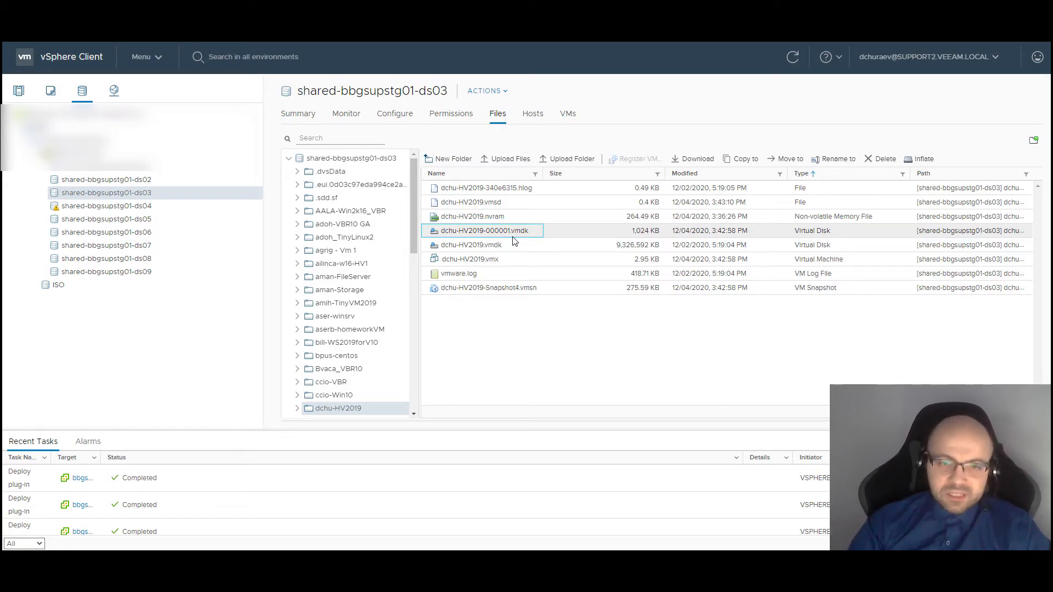
left_click(503, 245)
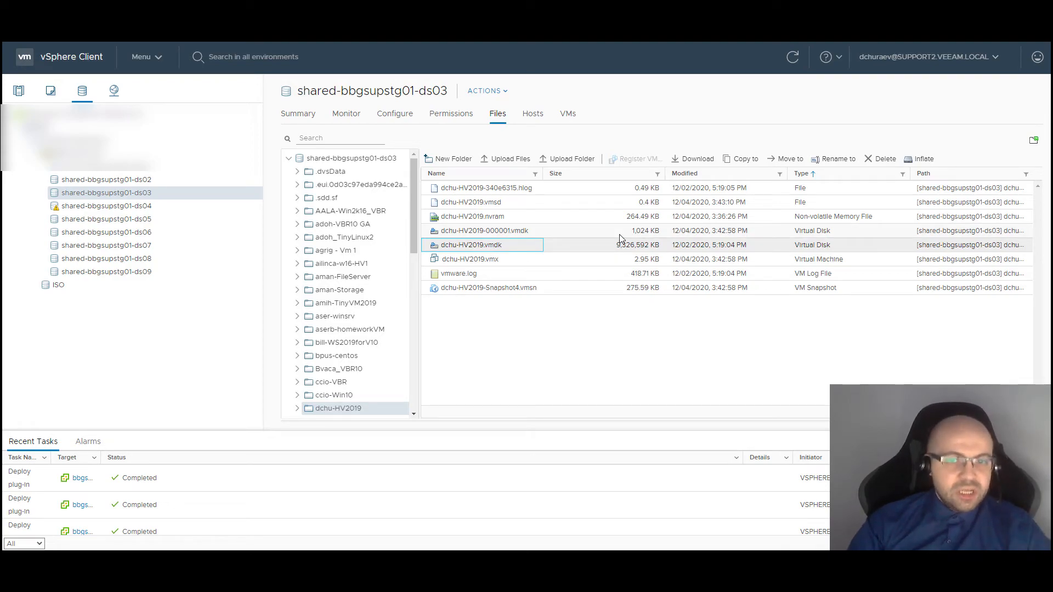
left_click(584, 233)
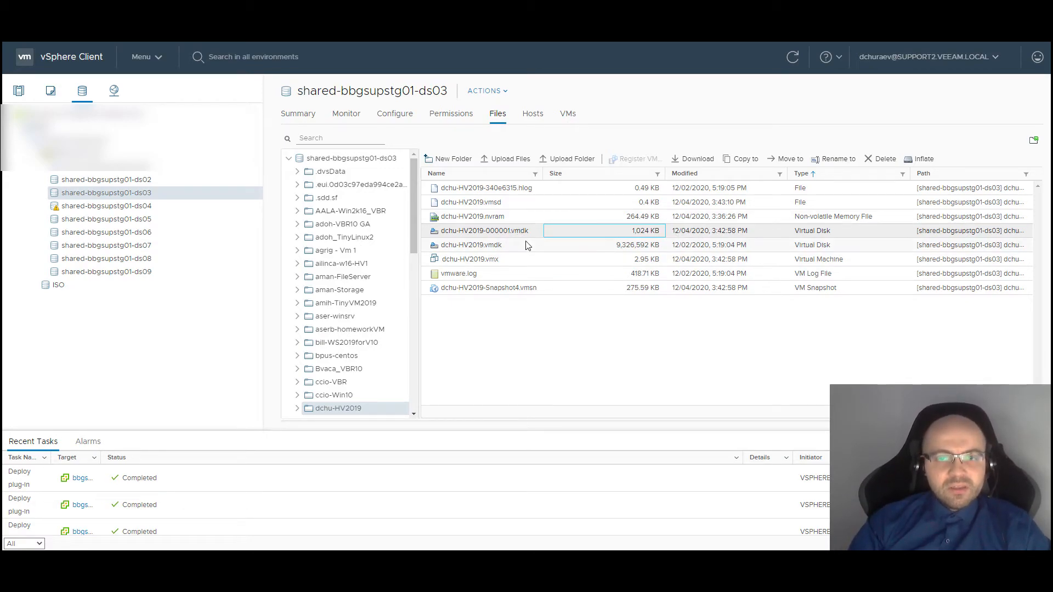
Power on dchu-HV2019, then go back to datastore shared-bbgsupstg01-ds03 under BBGSUPSTG01
left_click(18, 90)
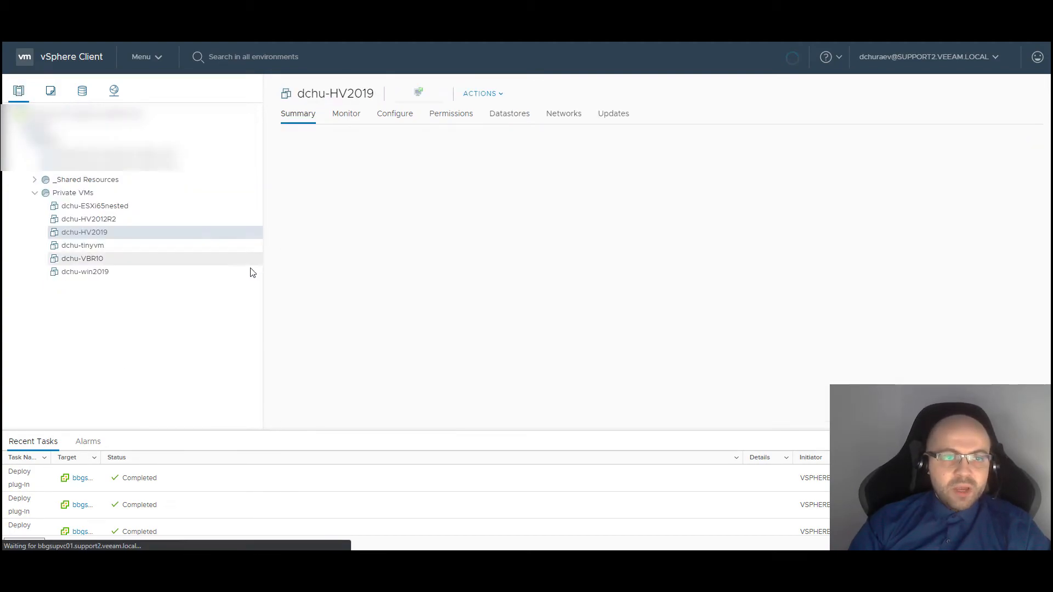
right_click(115, 240)
mouse_move(165, 183)
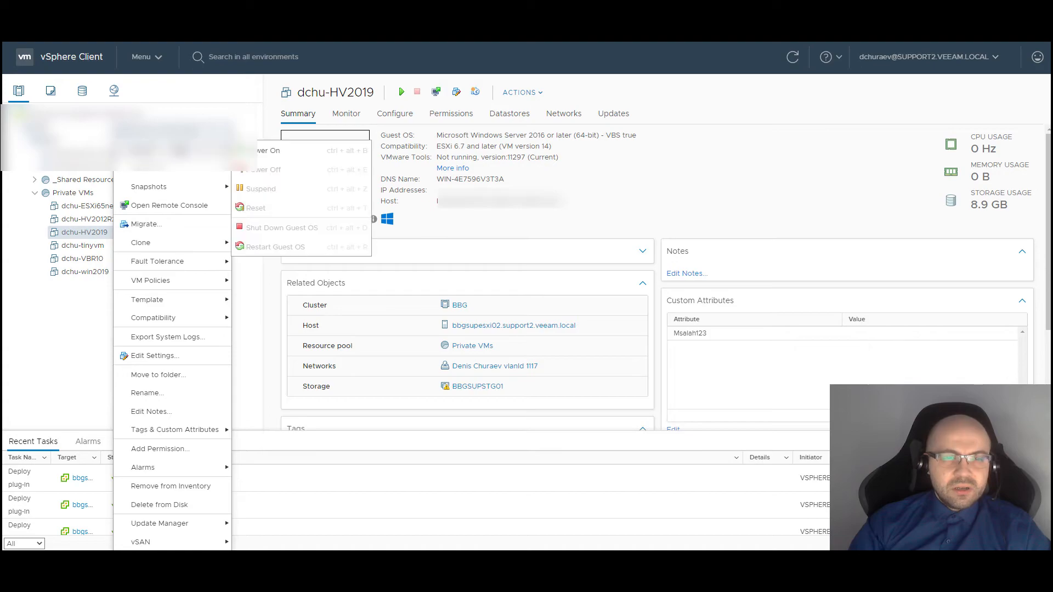
left_click(263, 151)
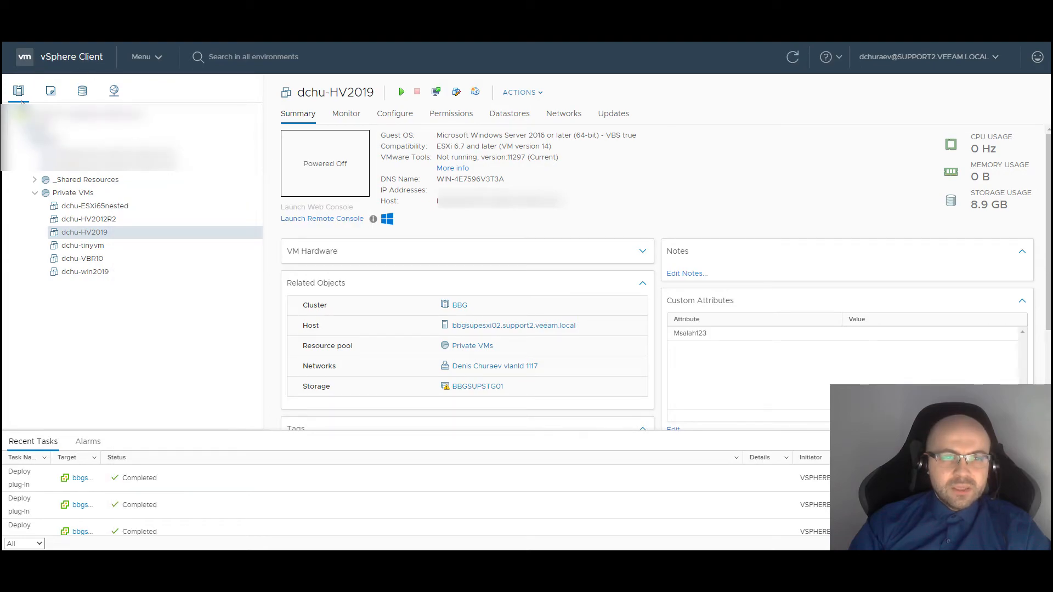
left_click(478, 387)
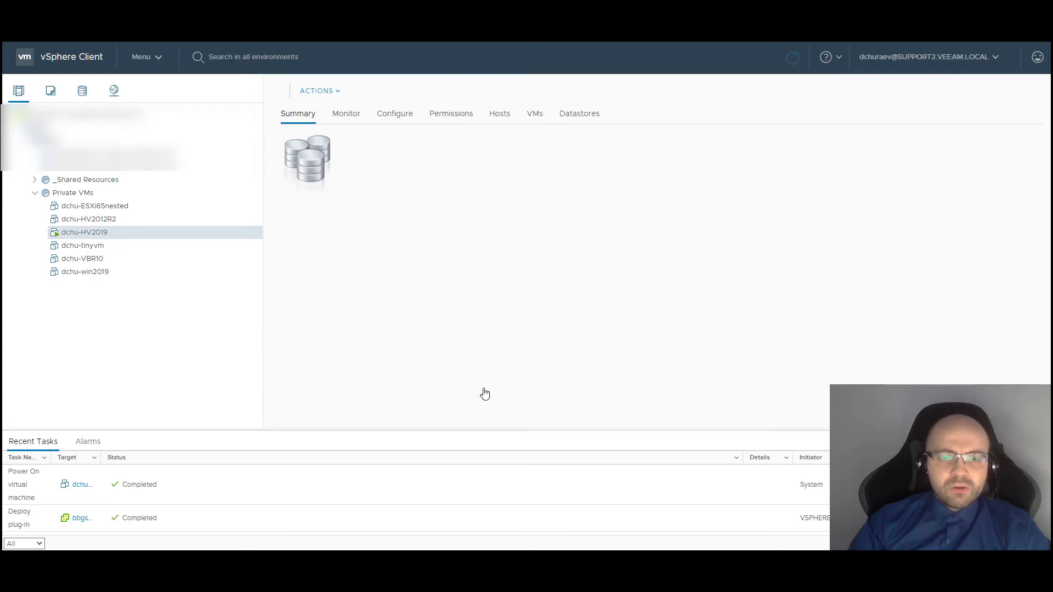
left_click(142, 193)
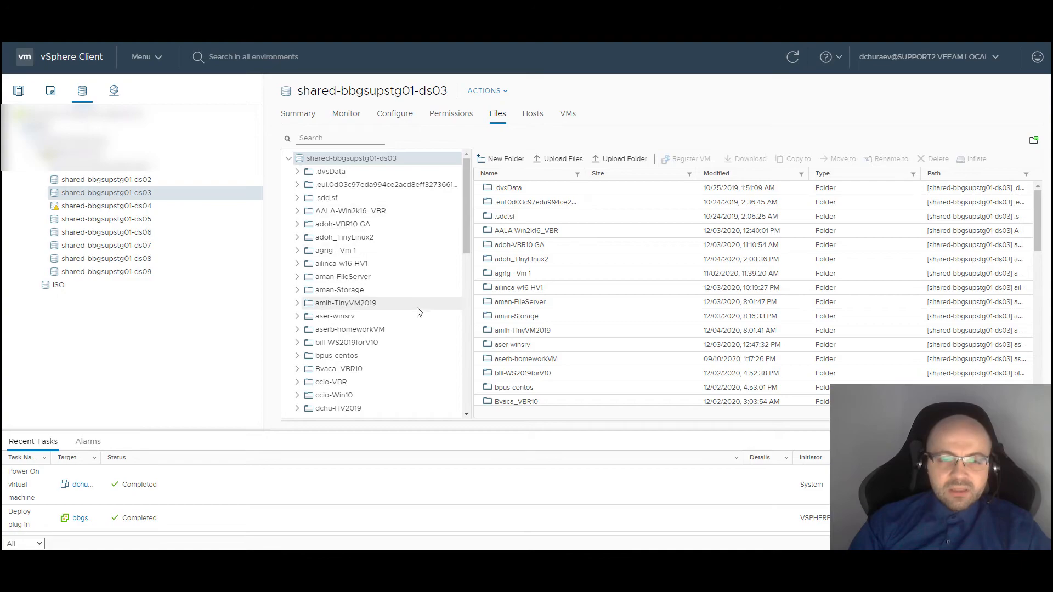
Reopen the dchu-HV2019 folder sorted by type and check dchu-HV2019-000001.vmdk has grown to 77,824 KB
scroll(412, 308, "down", 5)
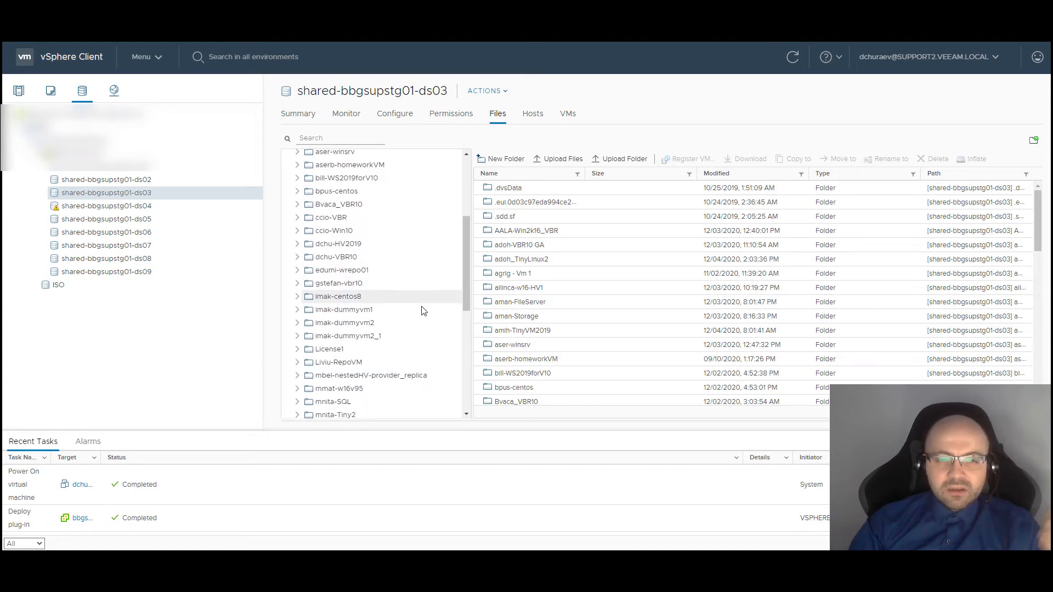
left_click(377, 248)
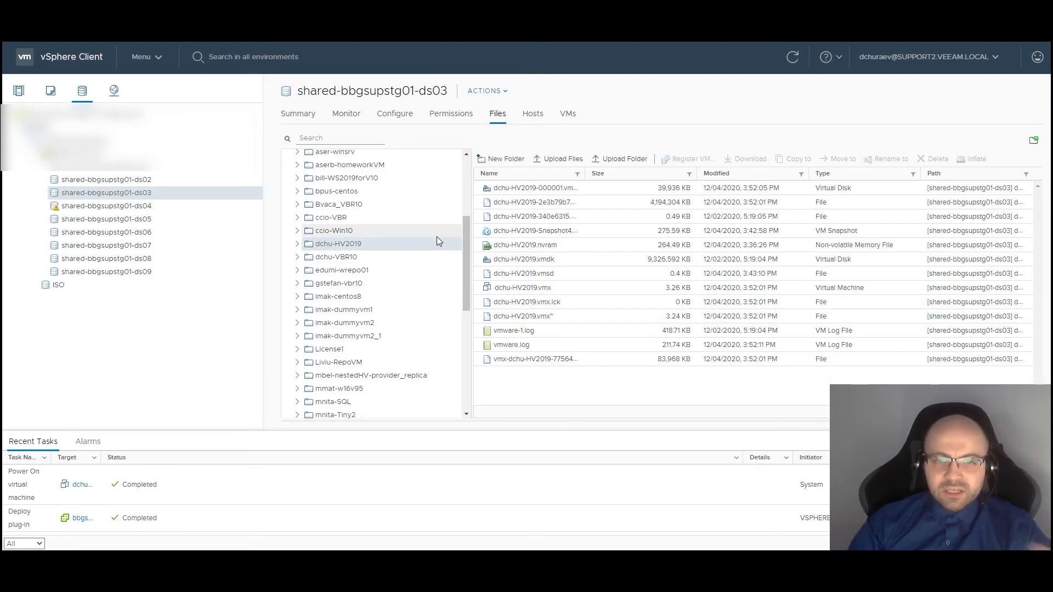
left_click(846, 176)
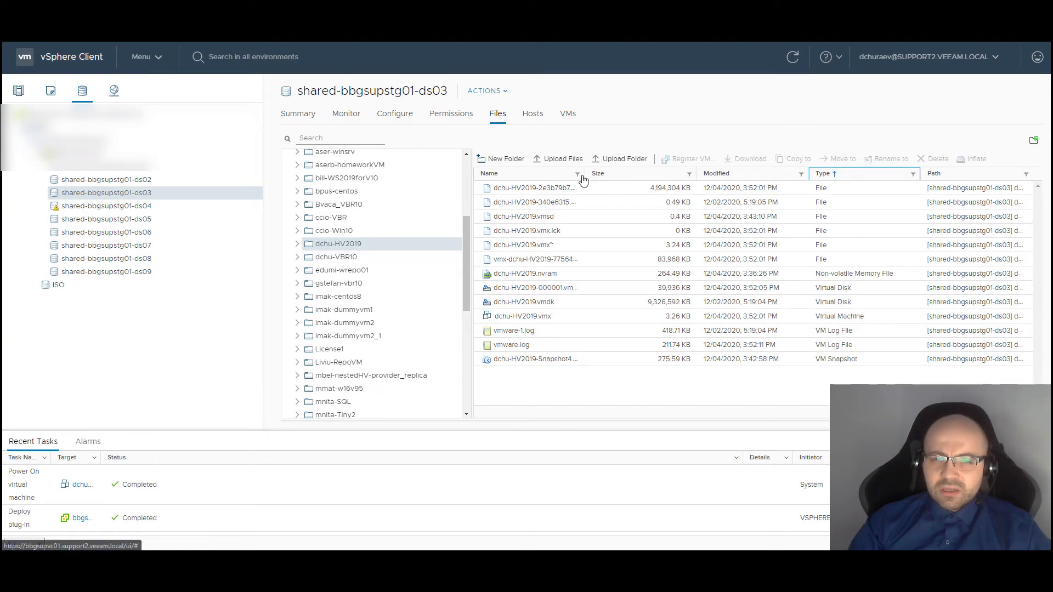
left_click_drag(586, 174, 698, 174)
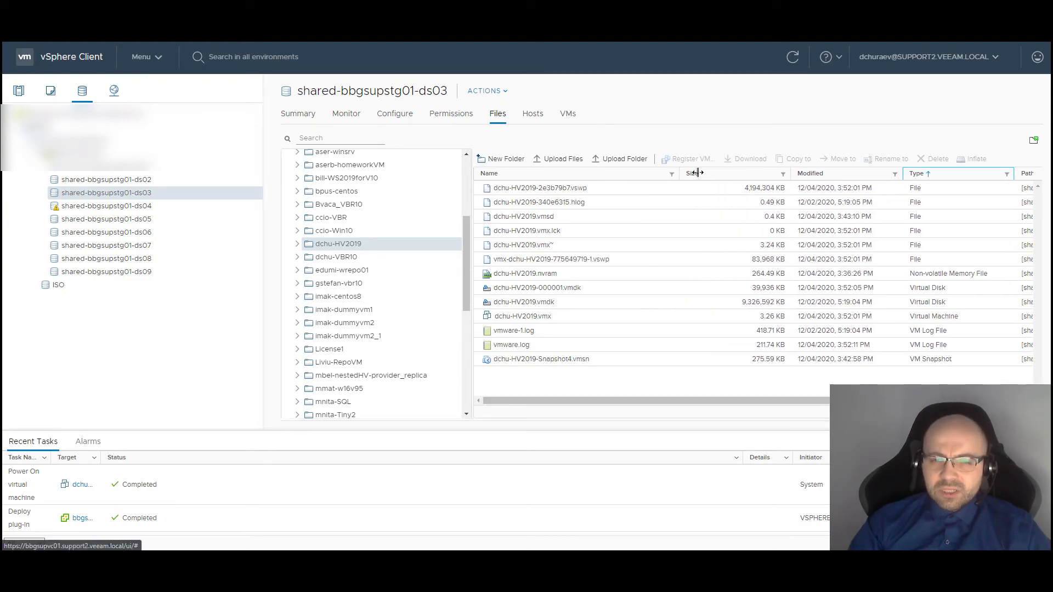
left_click(587, 289)
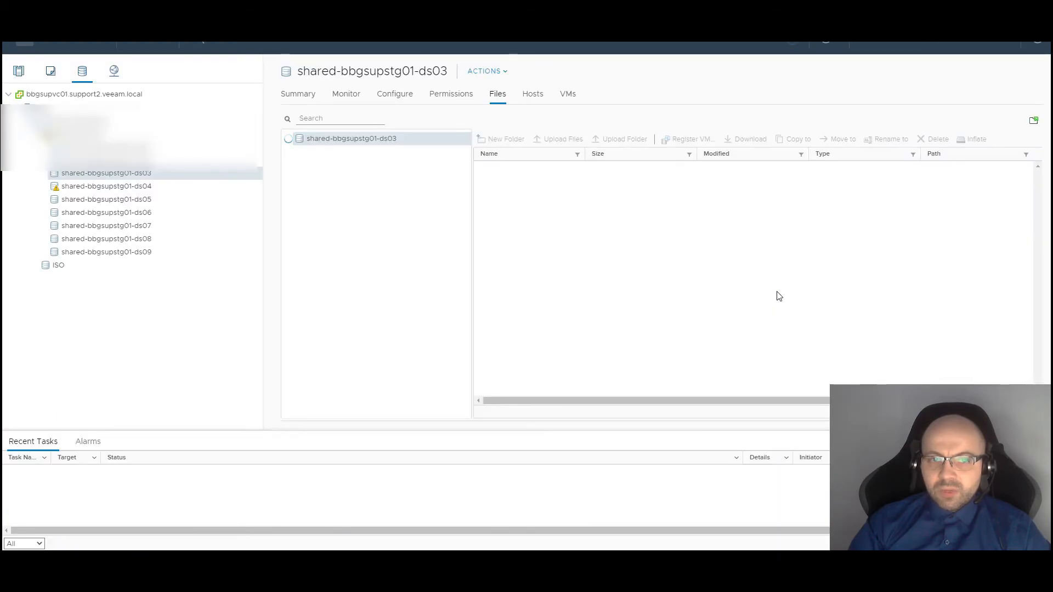
scroll(396, 370, "down", 3)
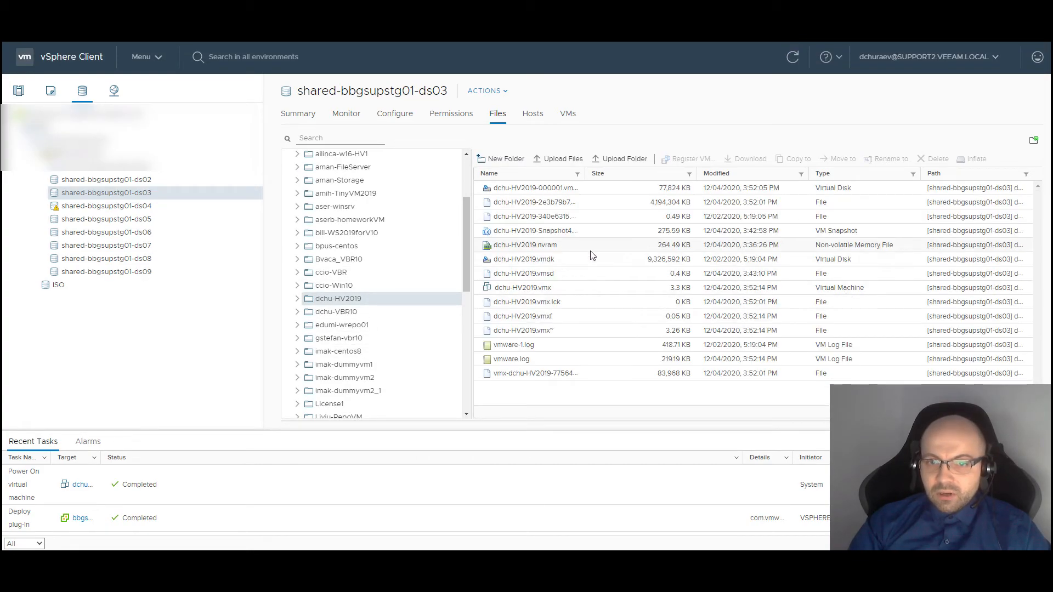
left_click(579, 189)
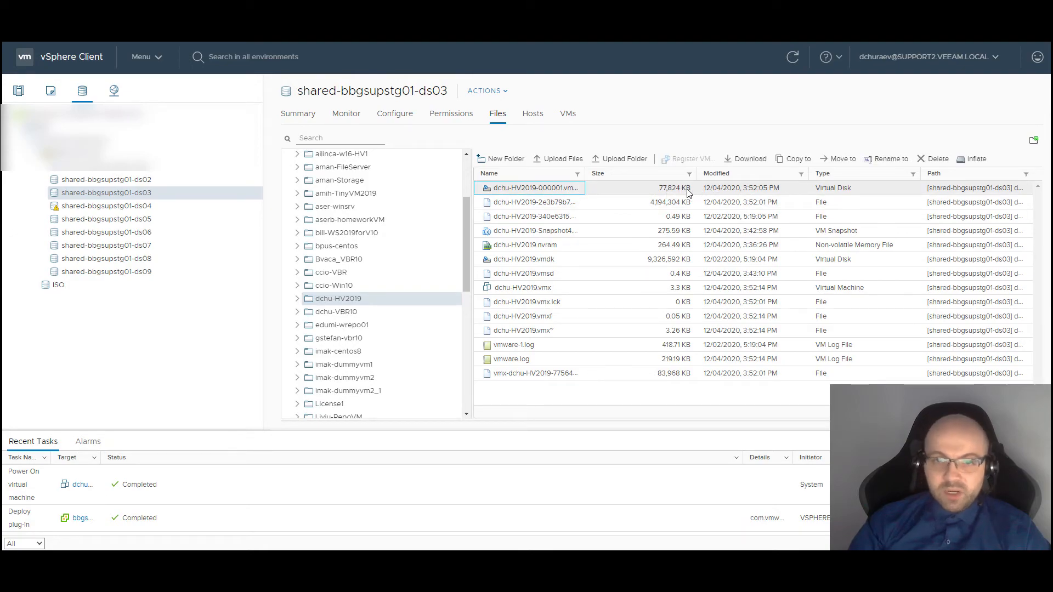